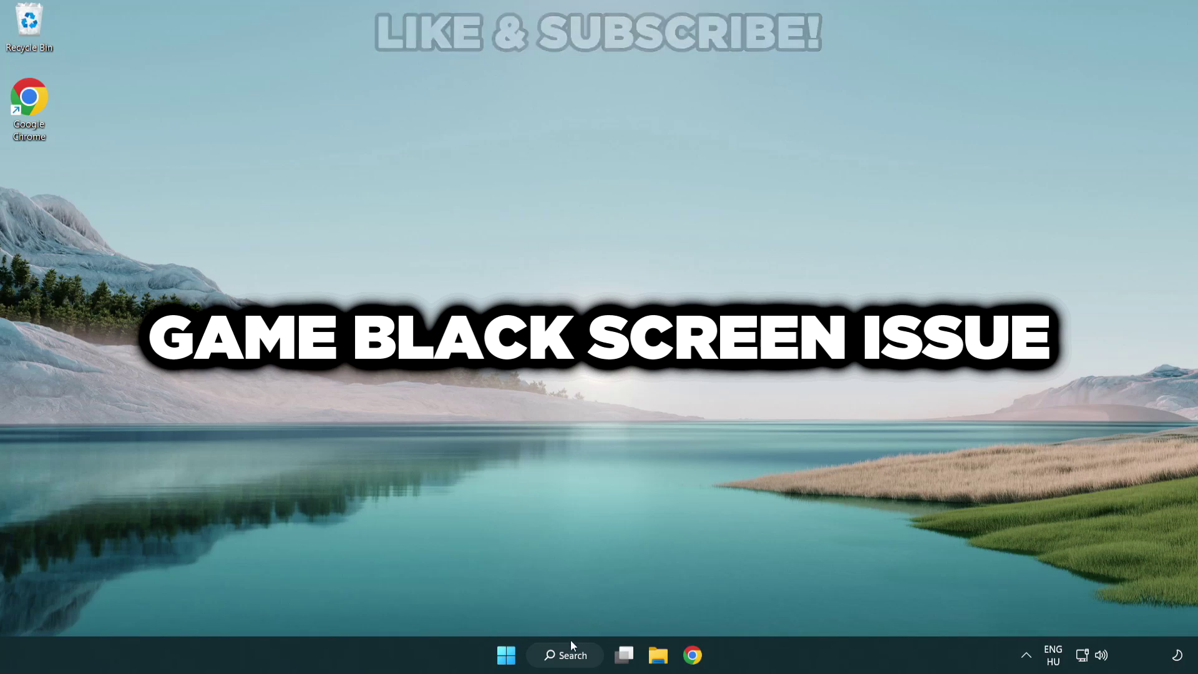
Search Windows for "device manager" from the taskbar.
left_click(577, 660)
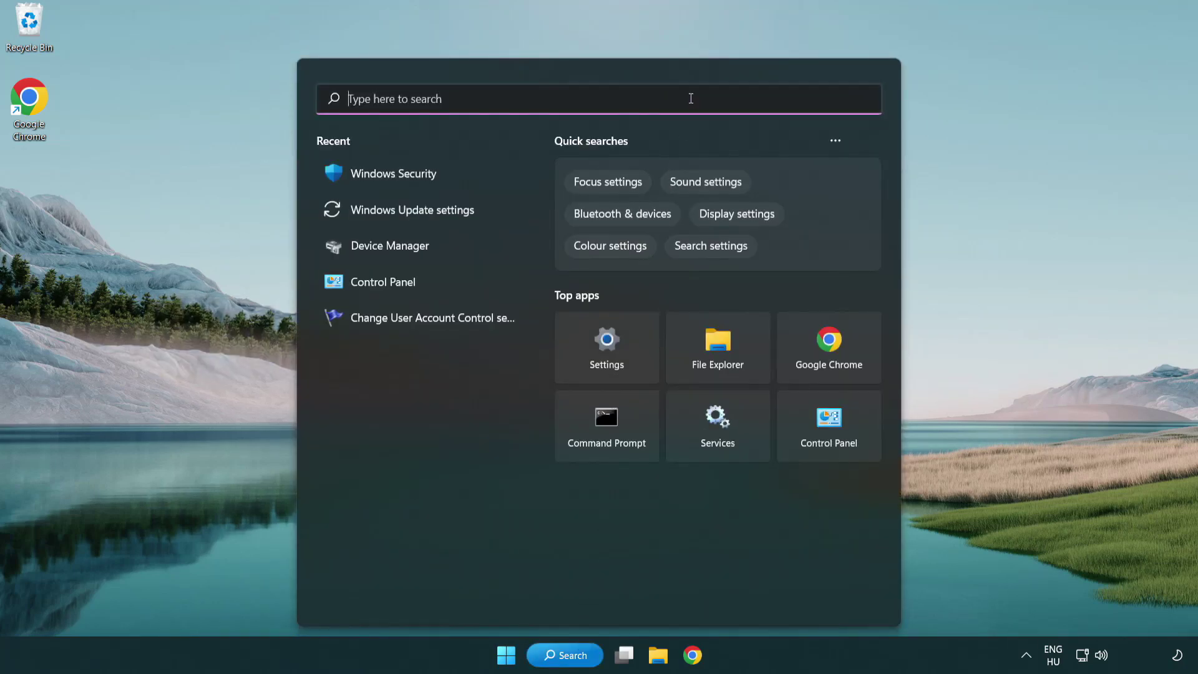
type("device m")
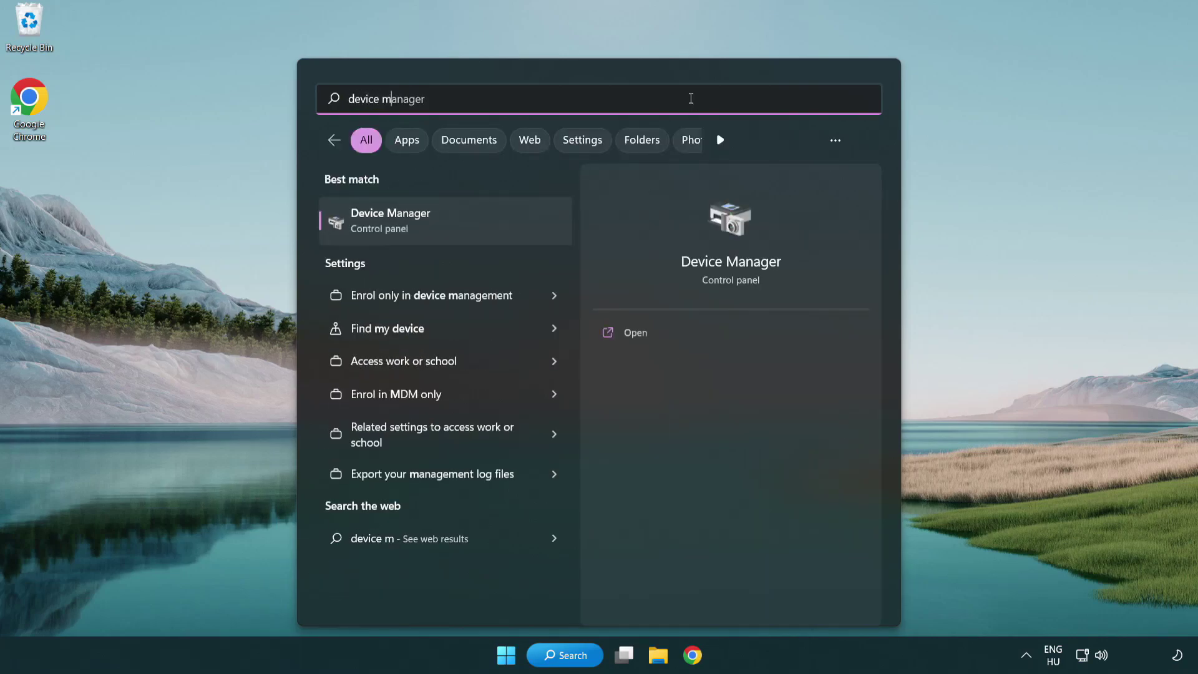
type("anager")
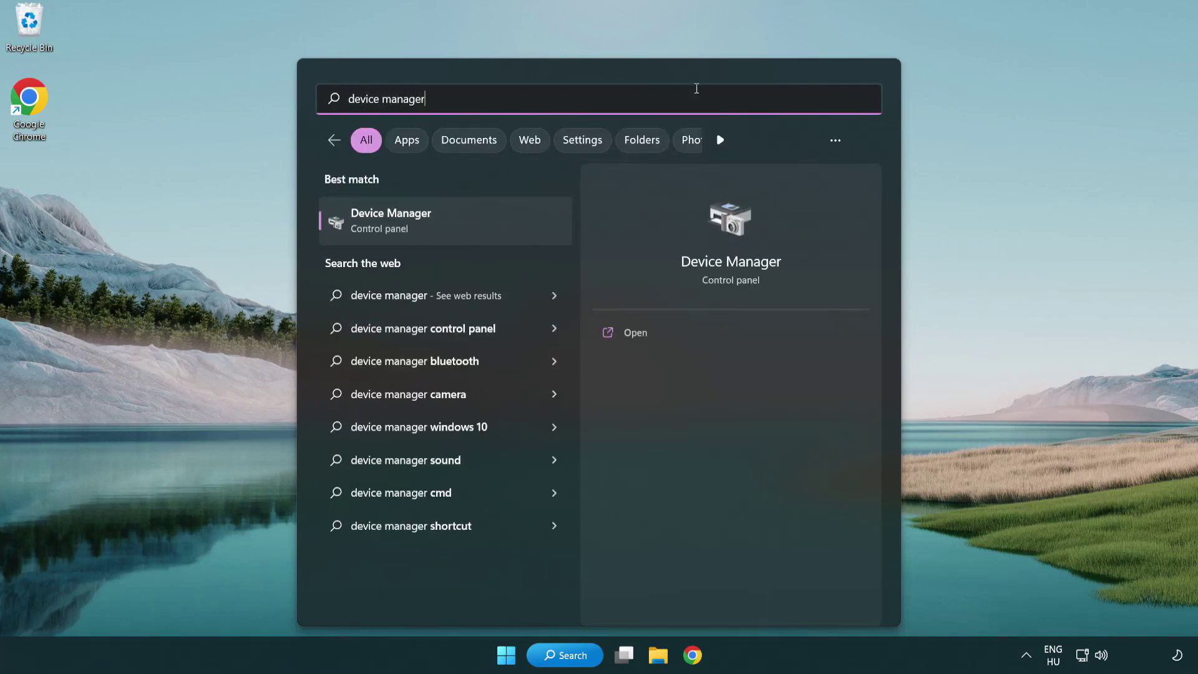
Launch Device Manager, expand Display adapters and open the VMware SVGA 3D adapter's context menu.
left_click(478, 225)
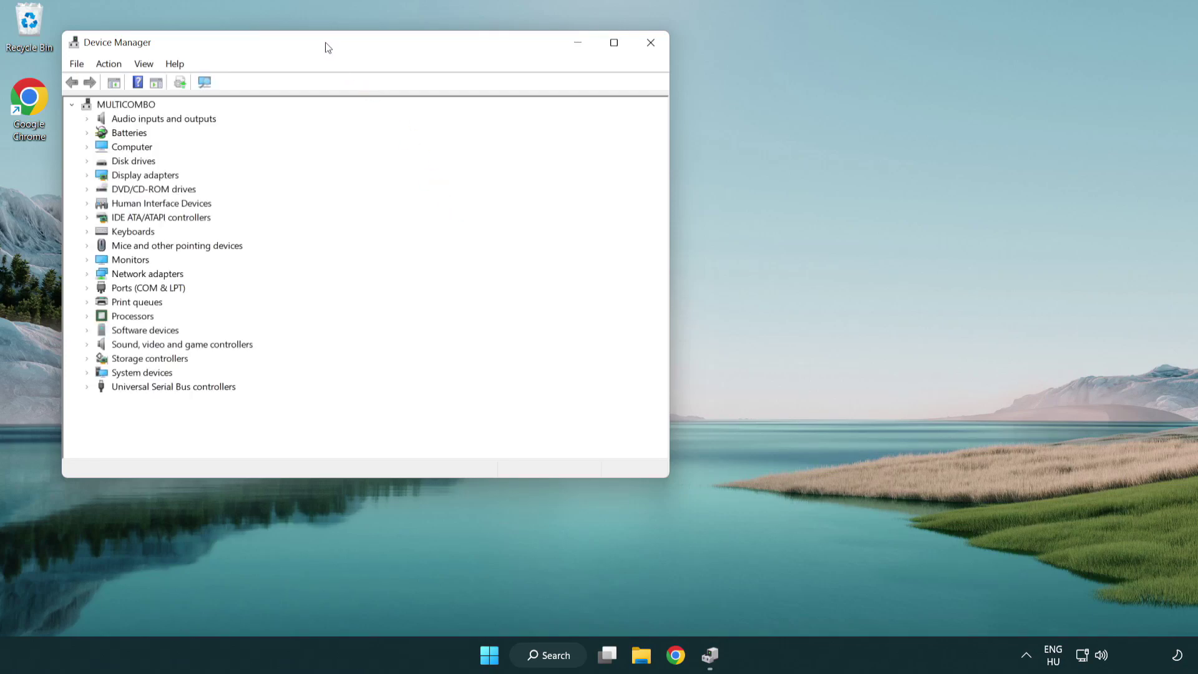
left_click_drag(326, 47, 526, 120)
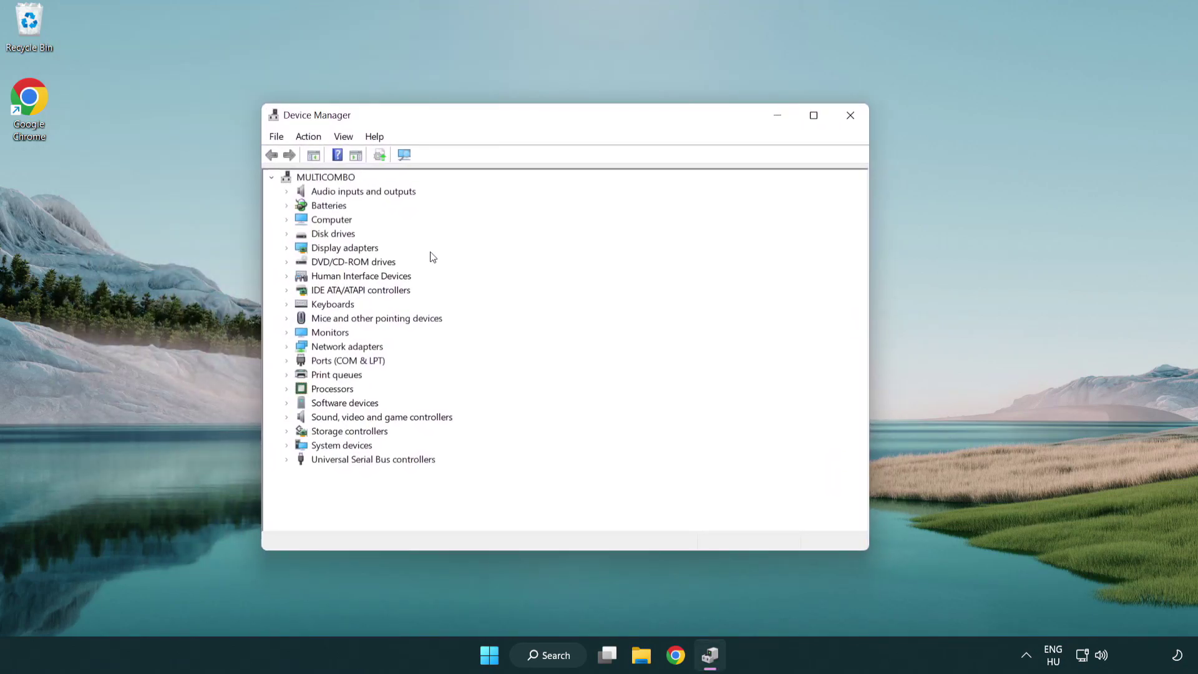
left_click(329, 250)
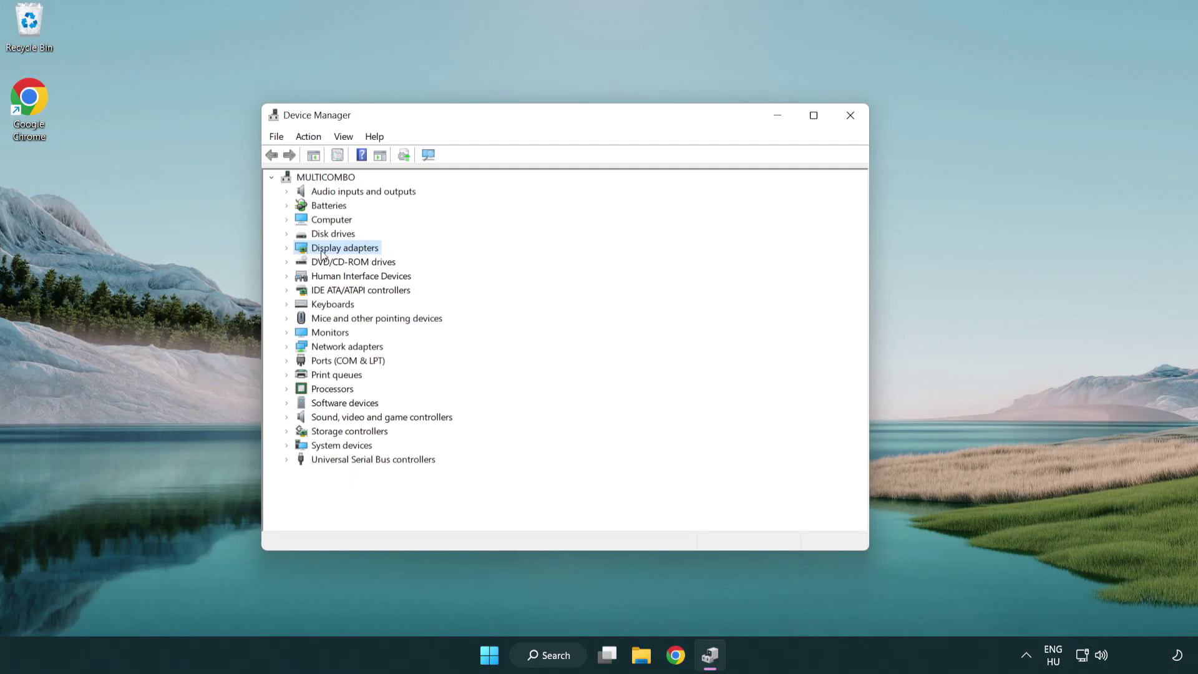
left_click(287, 249)
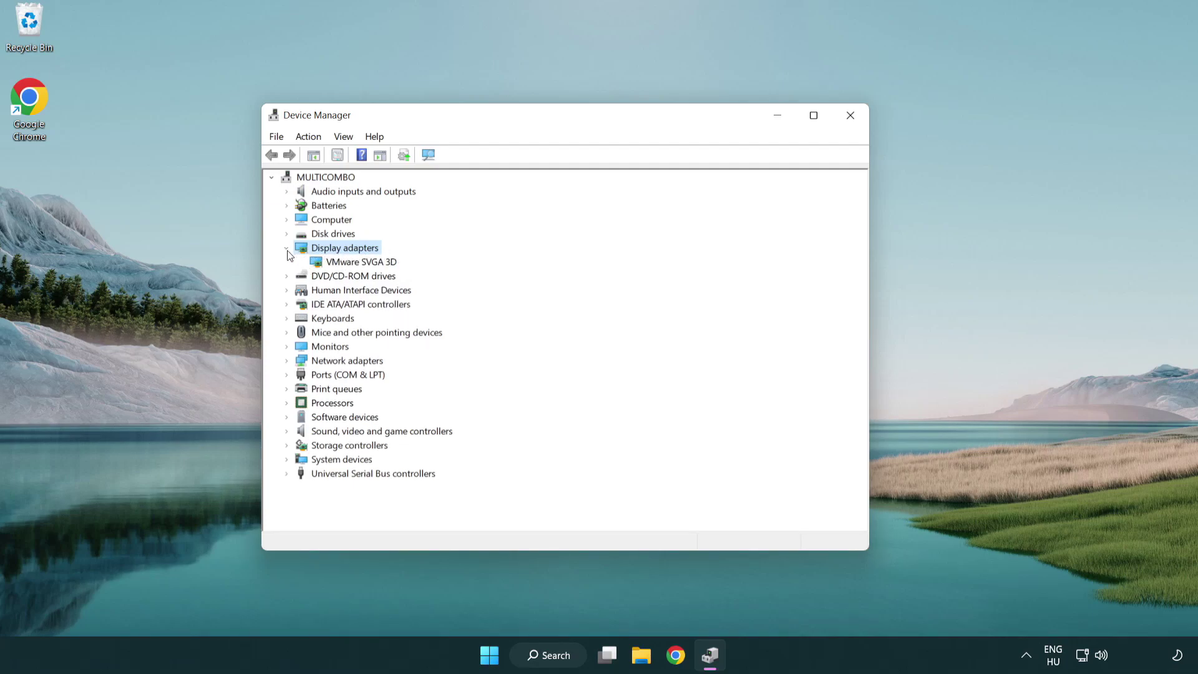
left_click(357, 263)
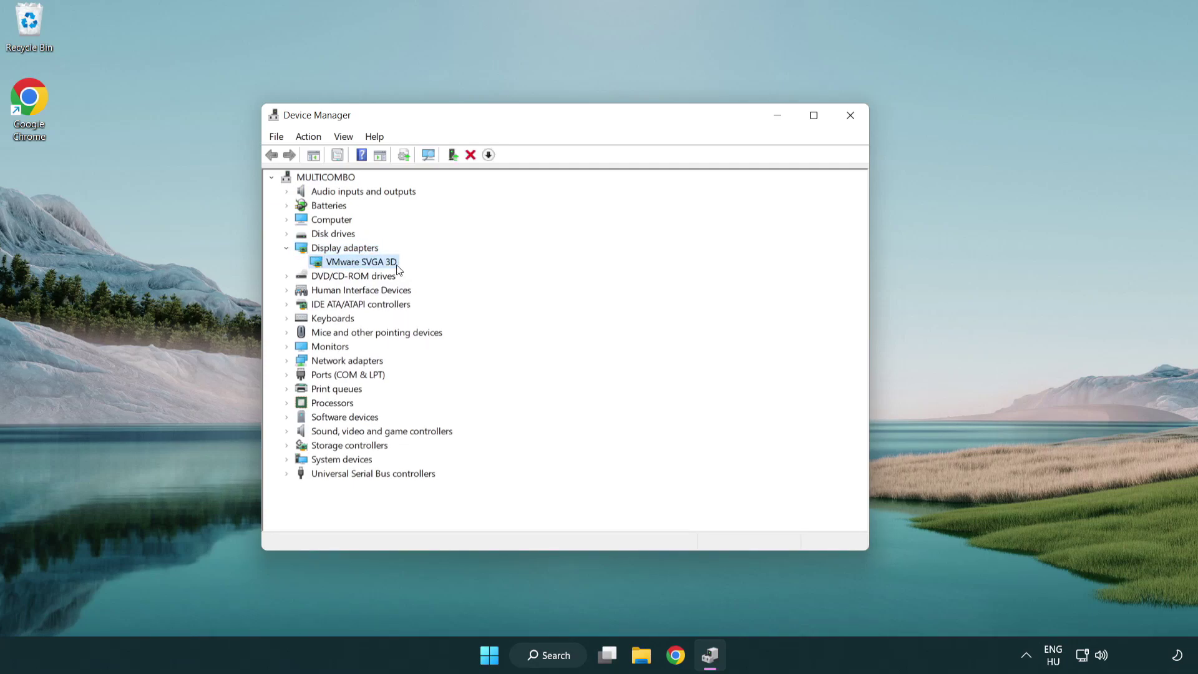
right_click(357, 267)
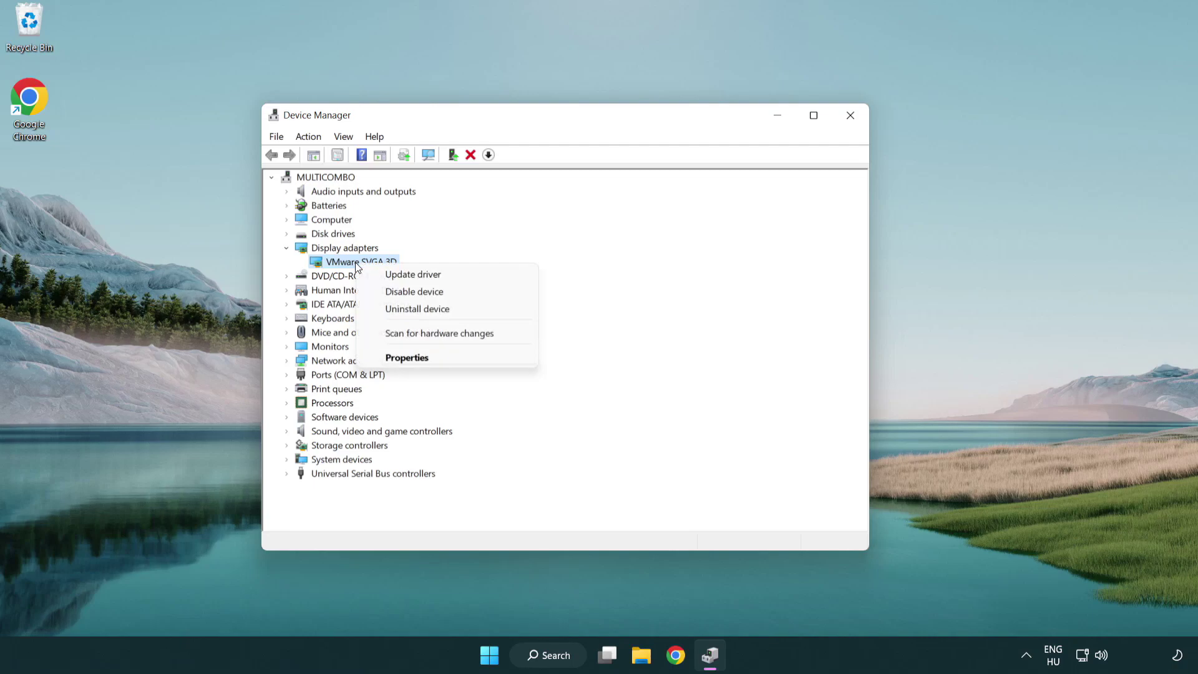
Search automatically for a newer VMware SVGA 3D driver and dismiss the 'best drivers already installed' result.
left_click(472, 276)
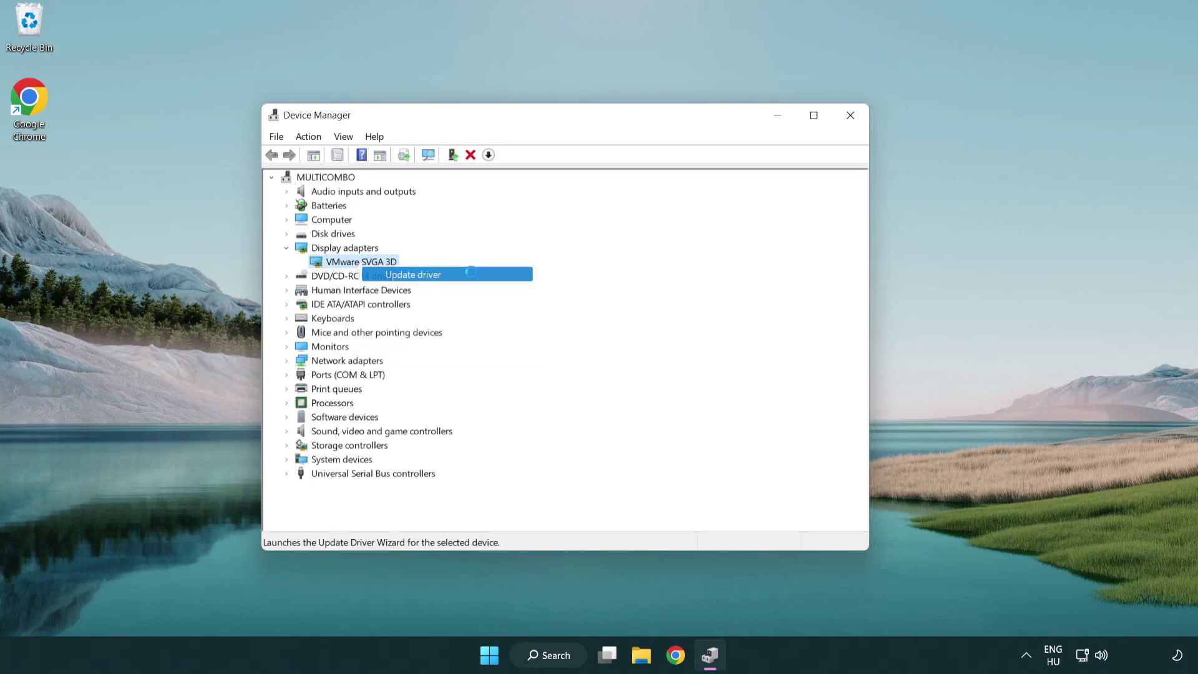
left_click_drag(497, 188, 522, 178)
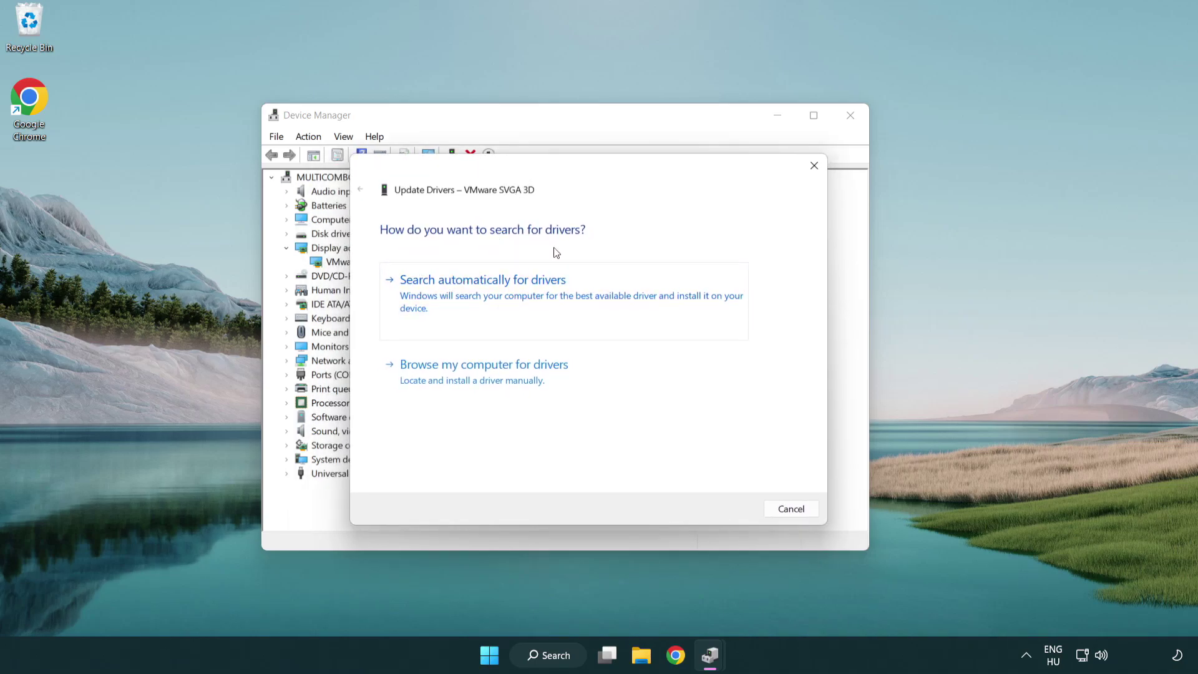
left_click(528, 295)
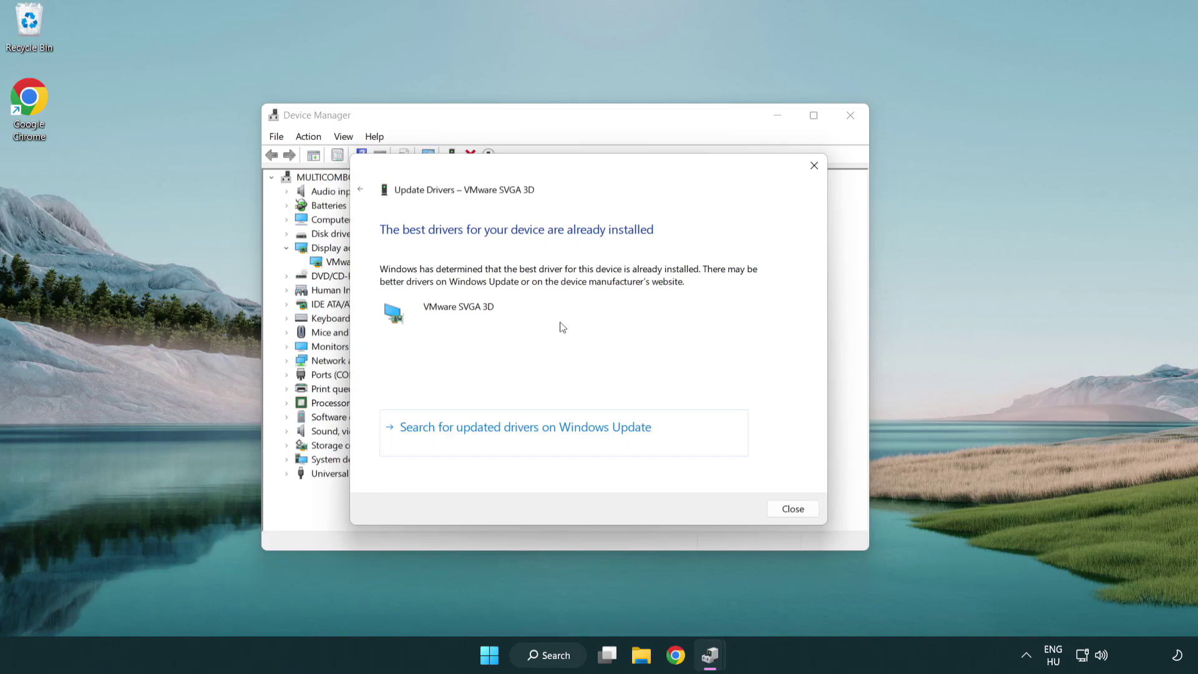
left_click(794, 509)
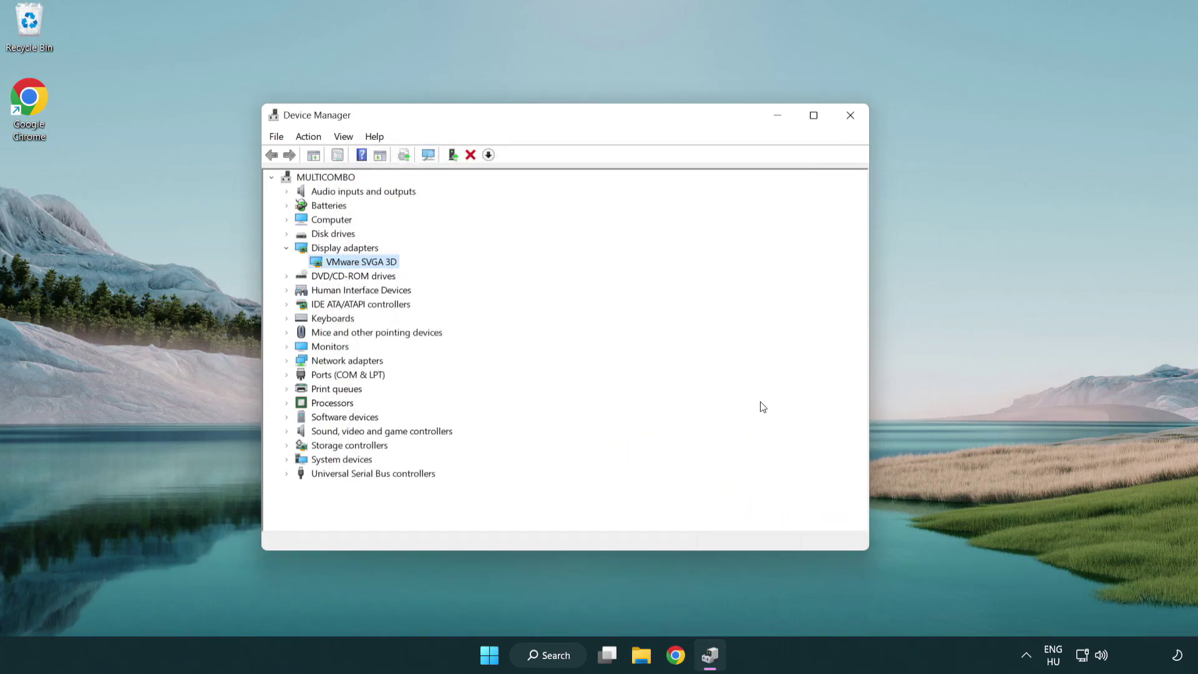
Close Device Manager and search Windows for "update".
left_click(852, 117)
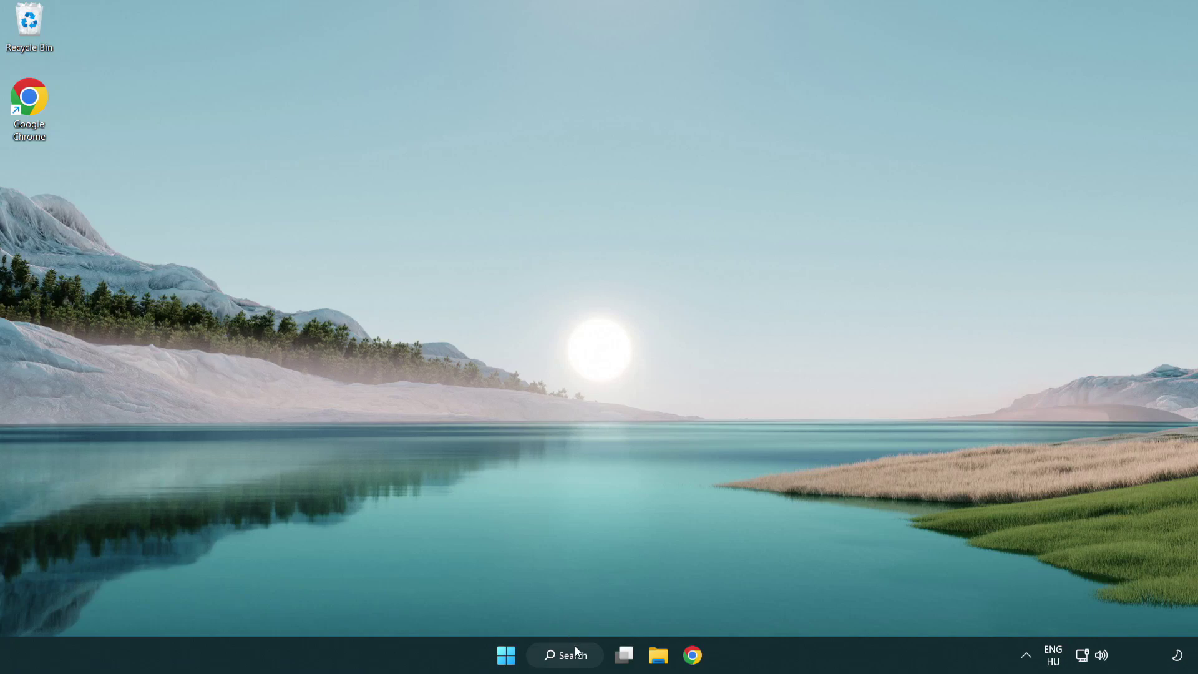
left_click(550, 654)
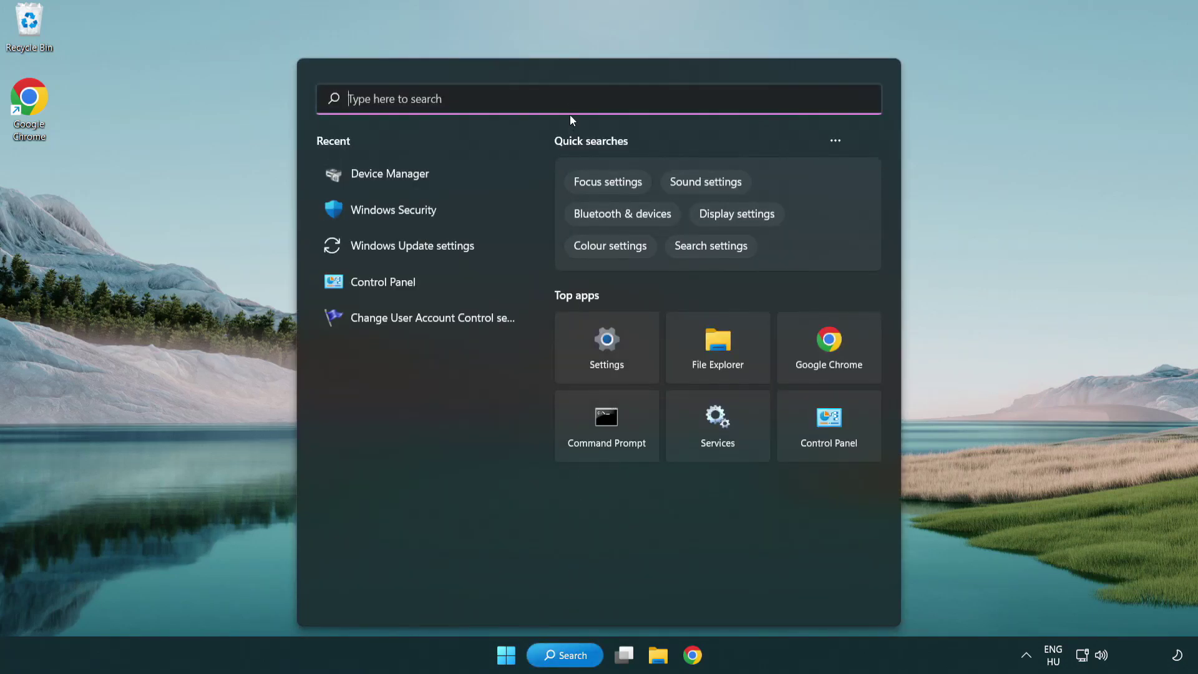
type("update")
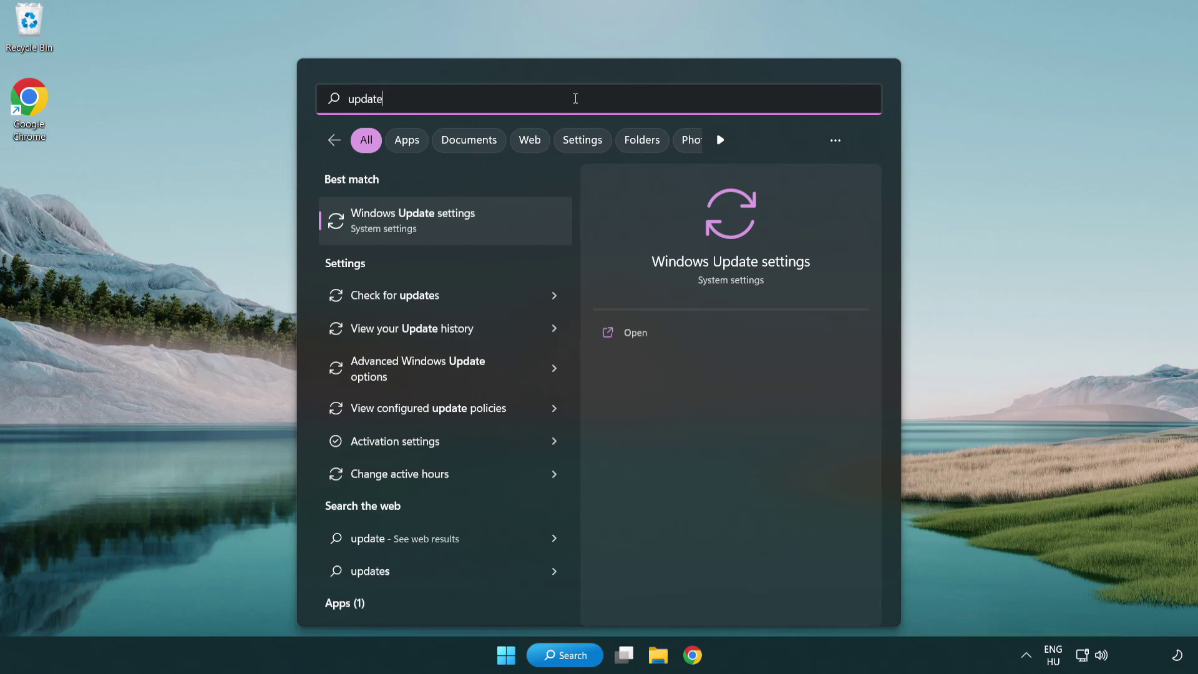
Run Check for updates in Windows Update, confirm the PC is up to date, and close Settings.
left_click(466, 226)
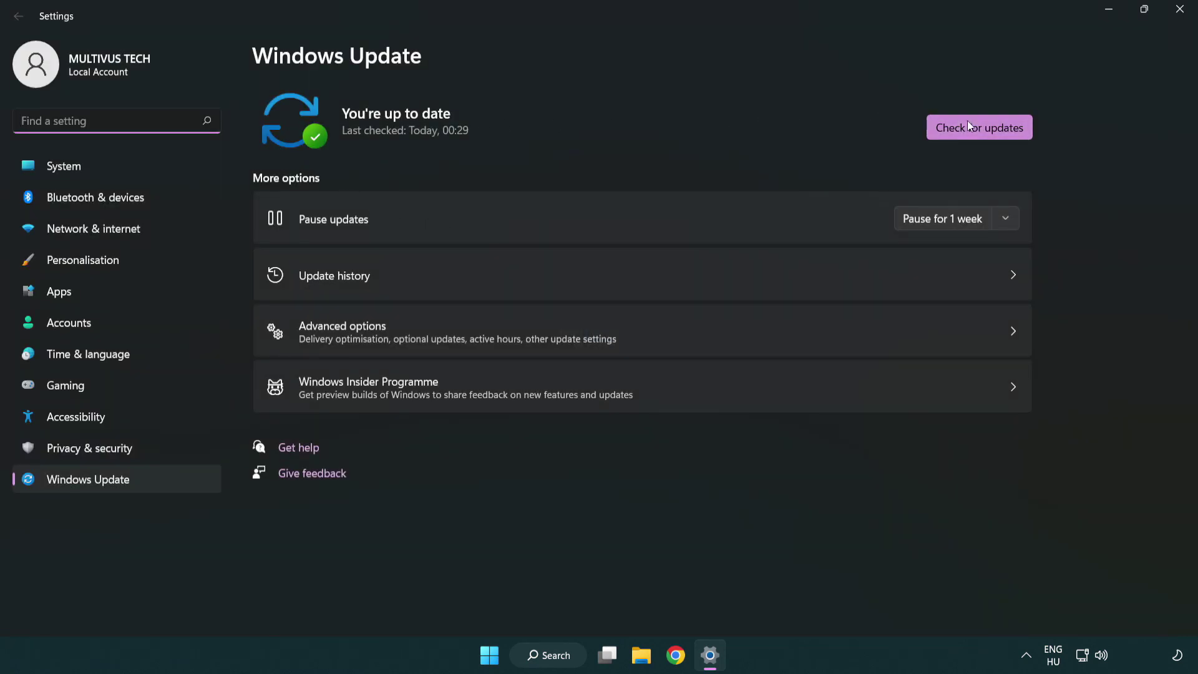
left_click(1000, 136)
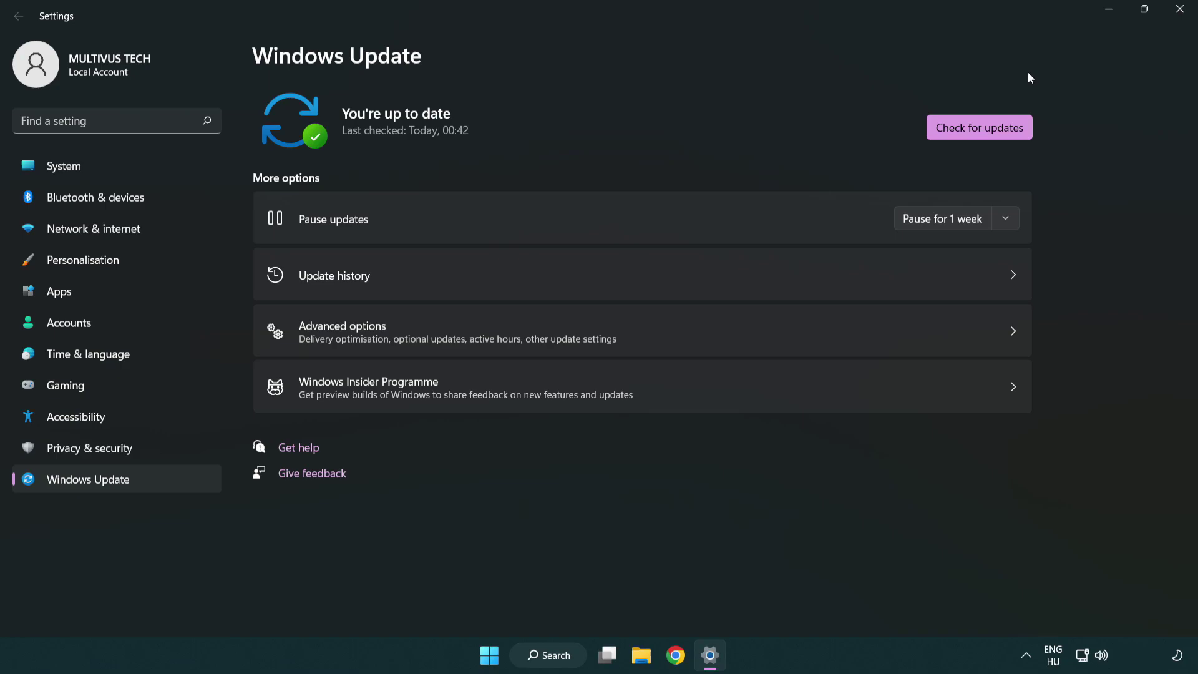
left_click(1176, 15)
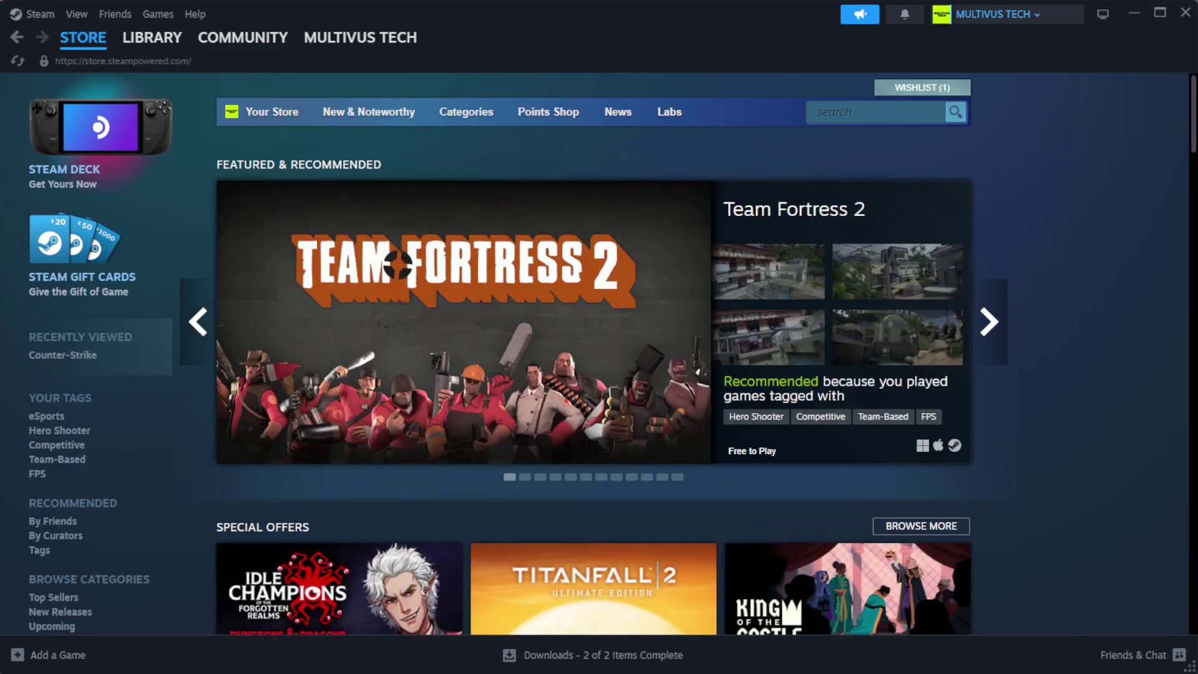
Go to Steam's Library Home and open the favourited game's context menu.
mouse_move(147, 45)
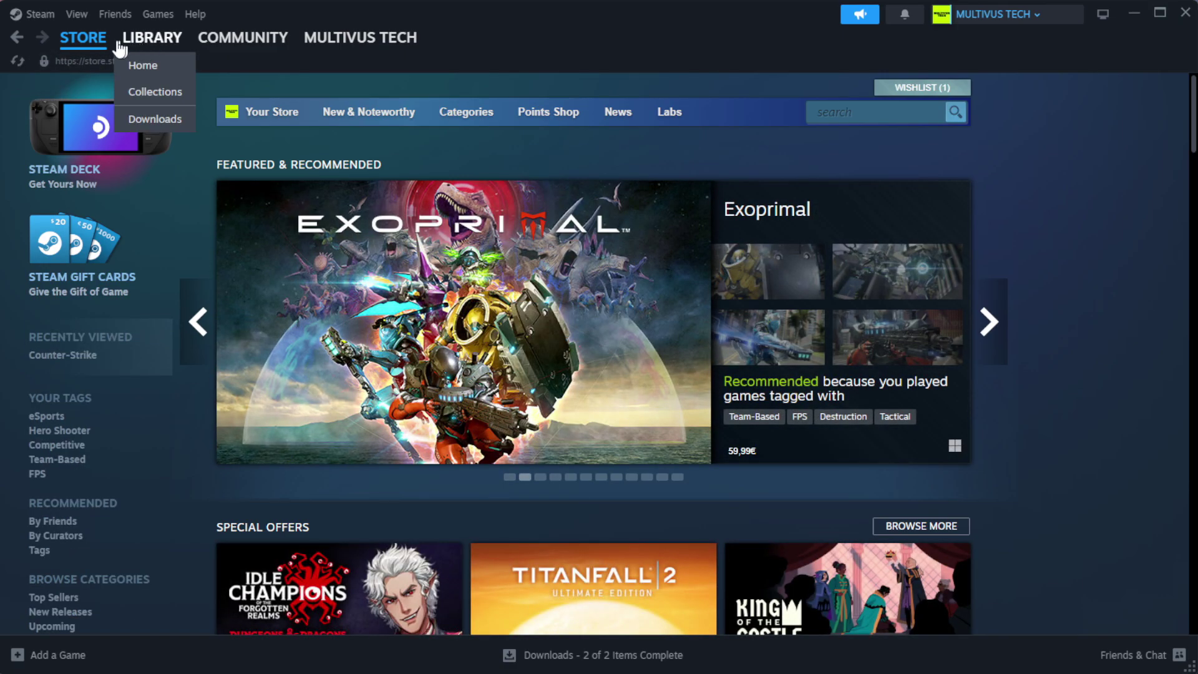
left_click(169, 67)
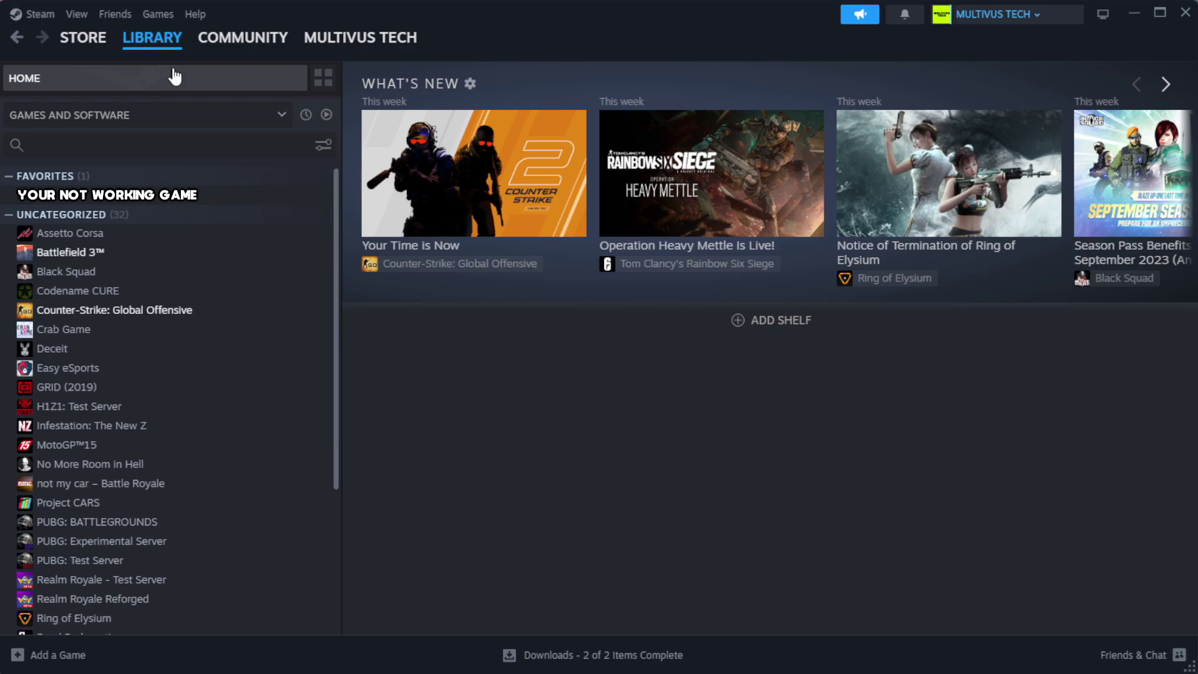
right_click(296, 204)
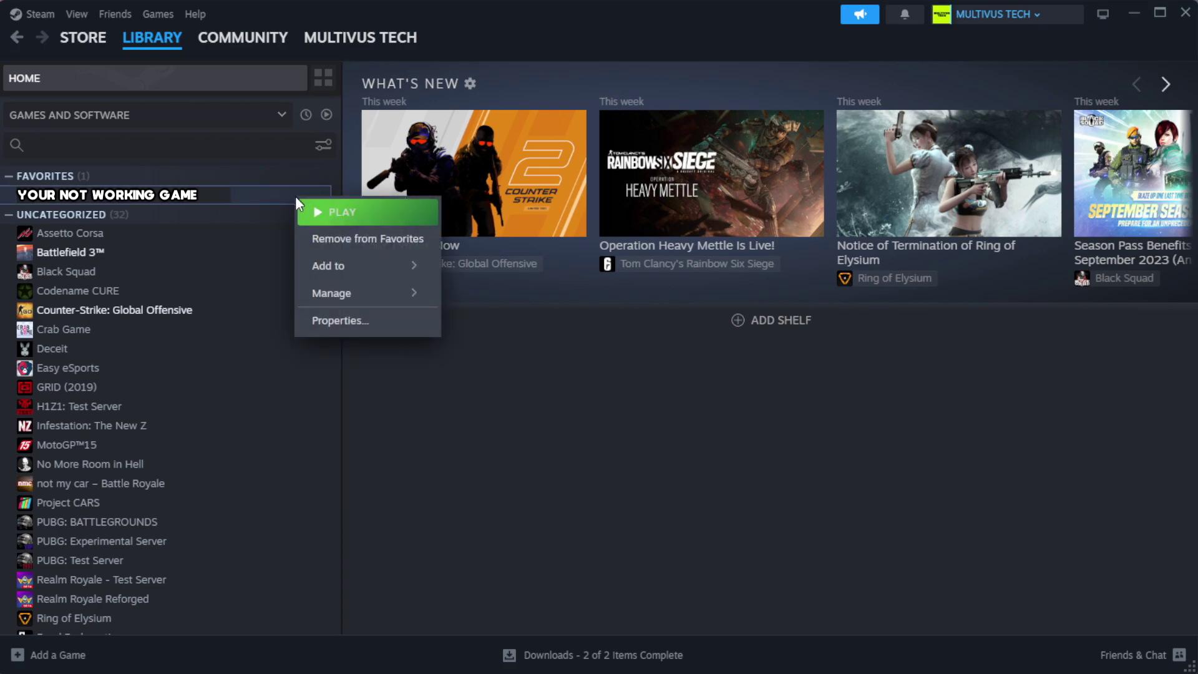
Verify the integrity of the game's installed files in its Properties, validating all 1039 files.
left_click(379, 331)
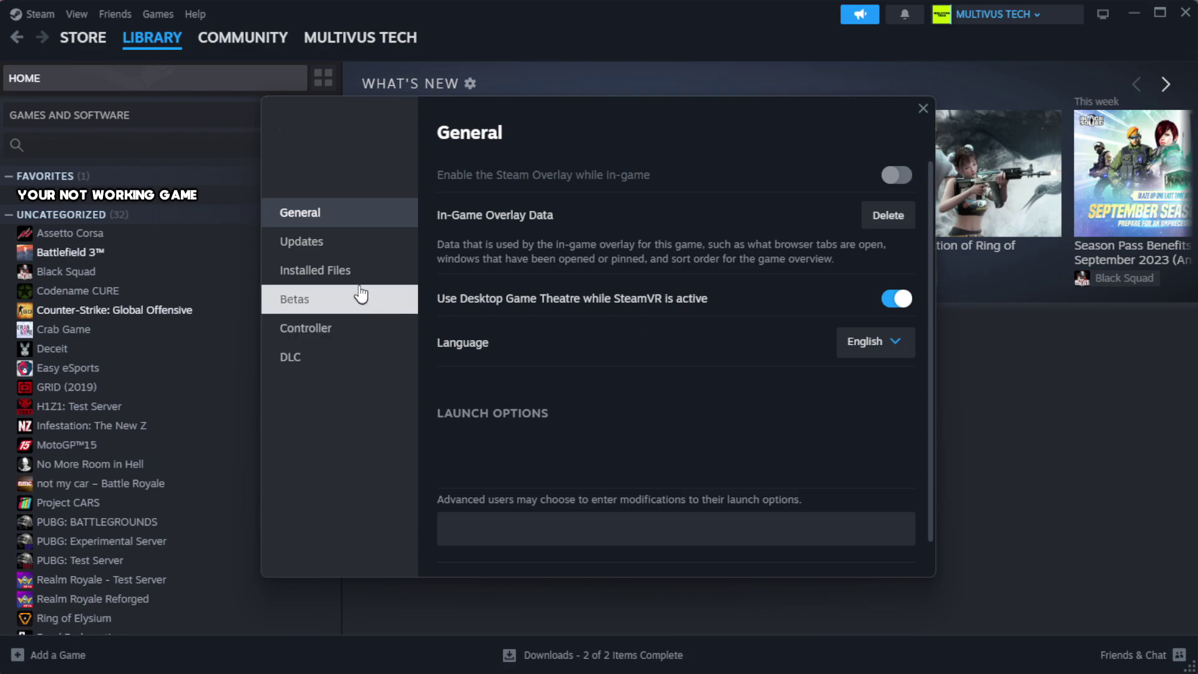
left_click(394, 284)
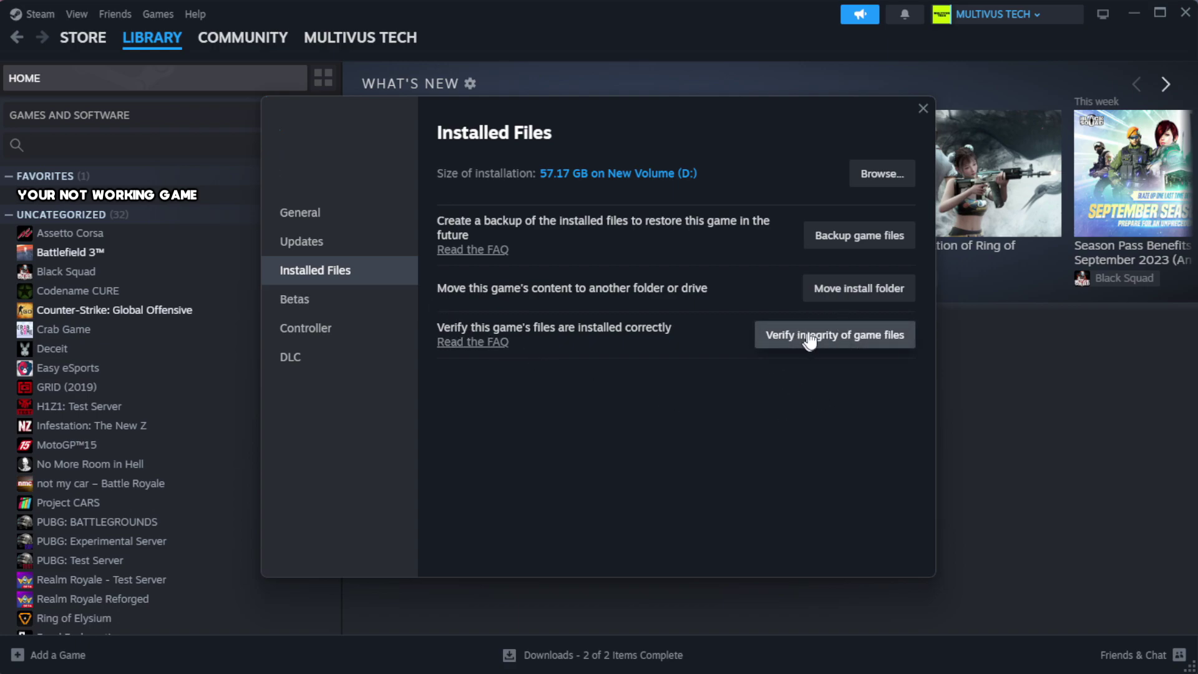
left_click(843, 346)
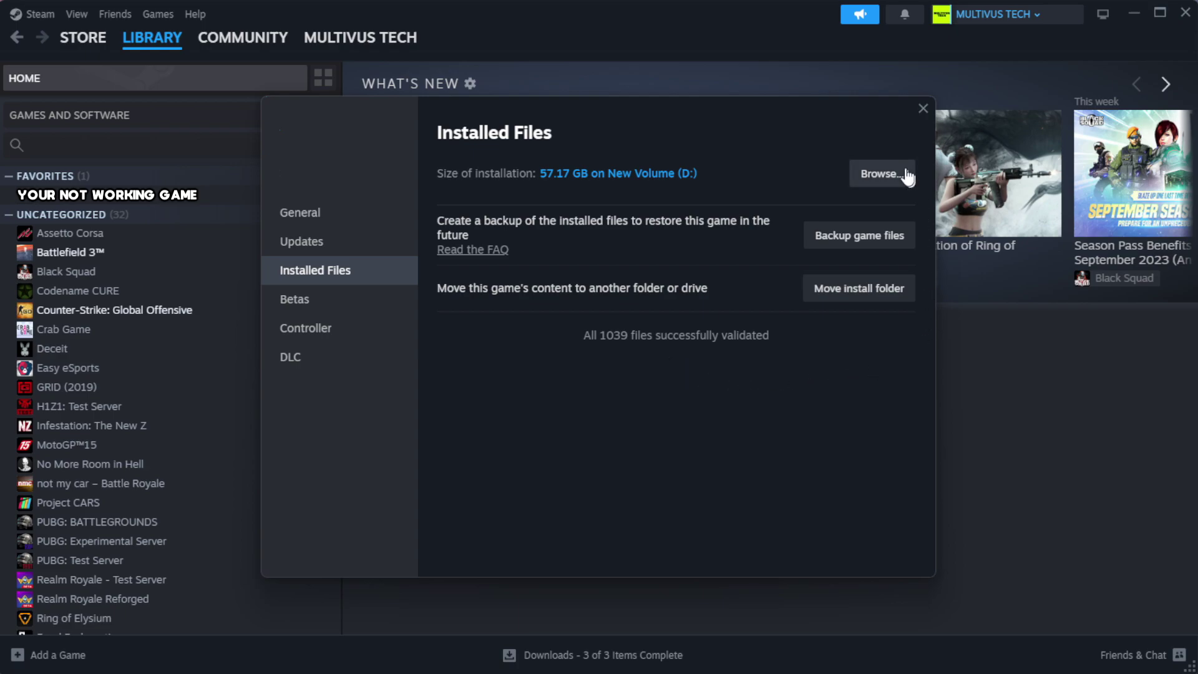
Browse the game's install folder and open Properties for the YOUR NOT WORKING GAME shortcut.
left_click(881, 175)
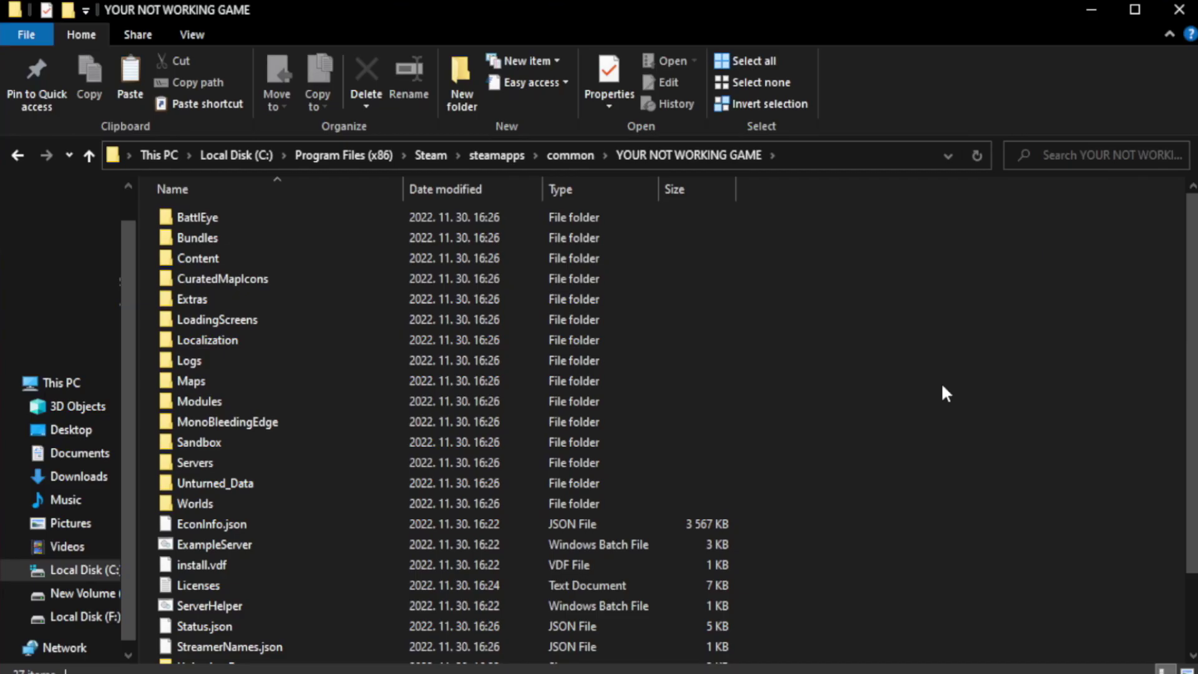
scroll(1192, 449, "down", 2)
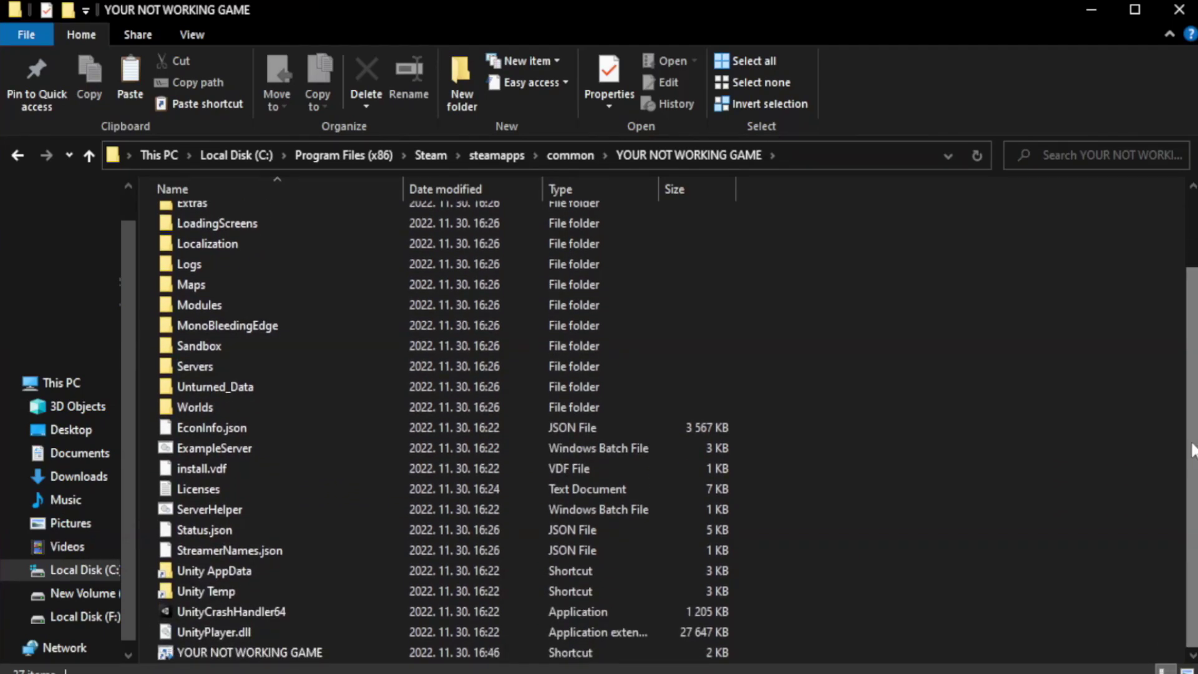
left_click(437, 653)
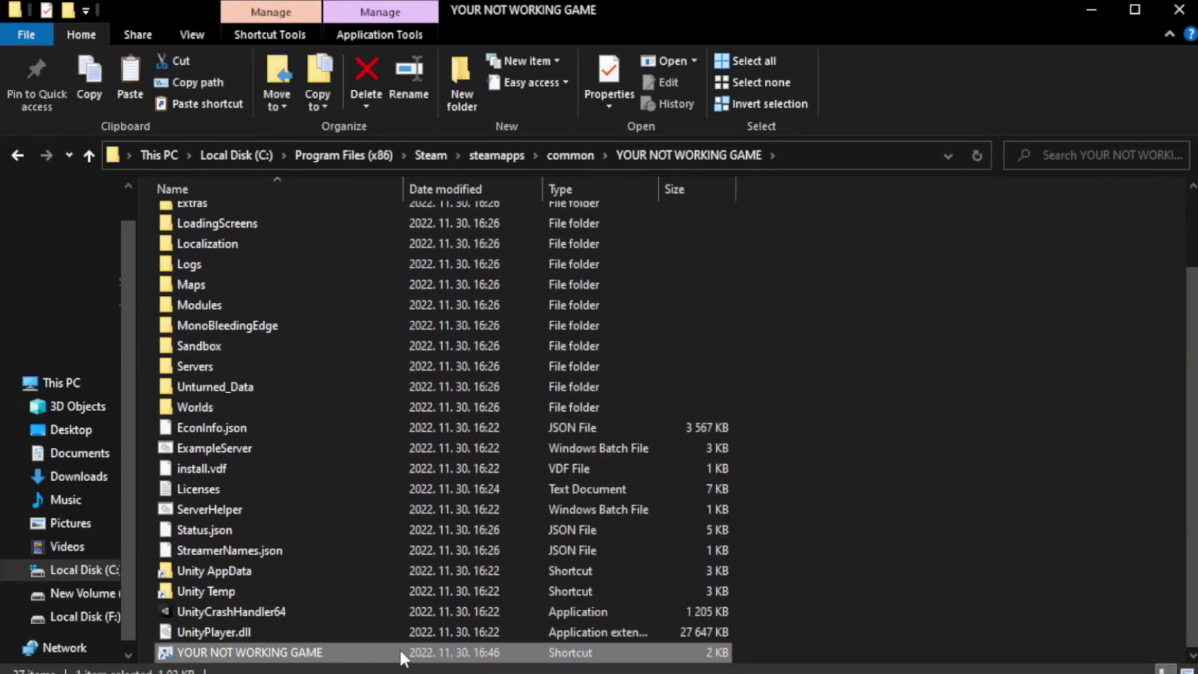
right_click(400, 654)
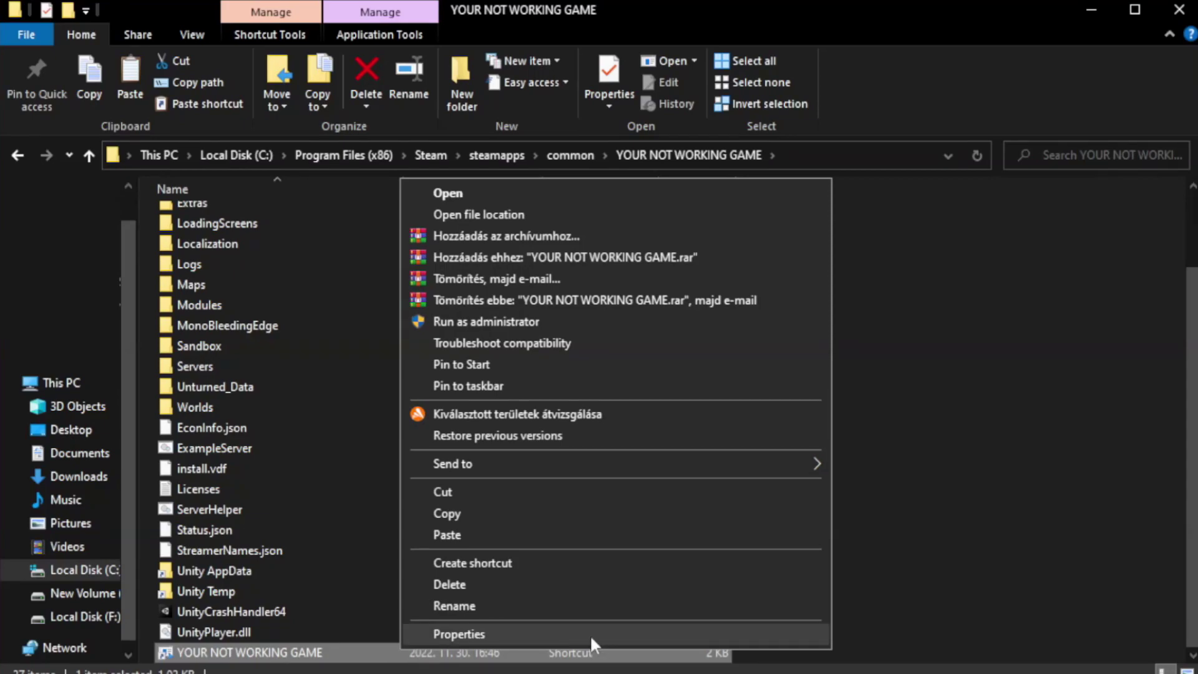
left_click(610, 630)
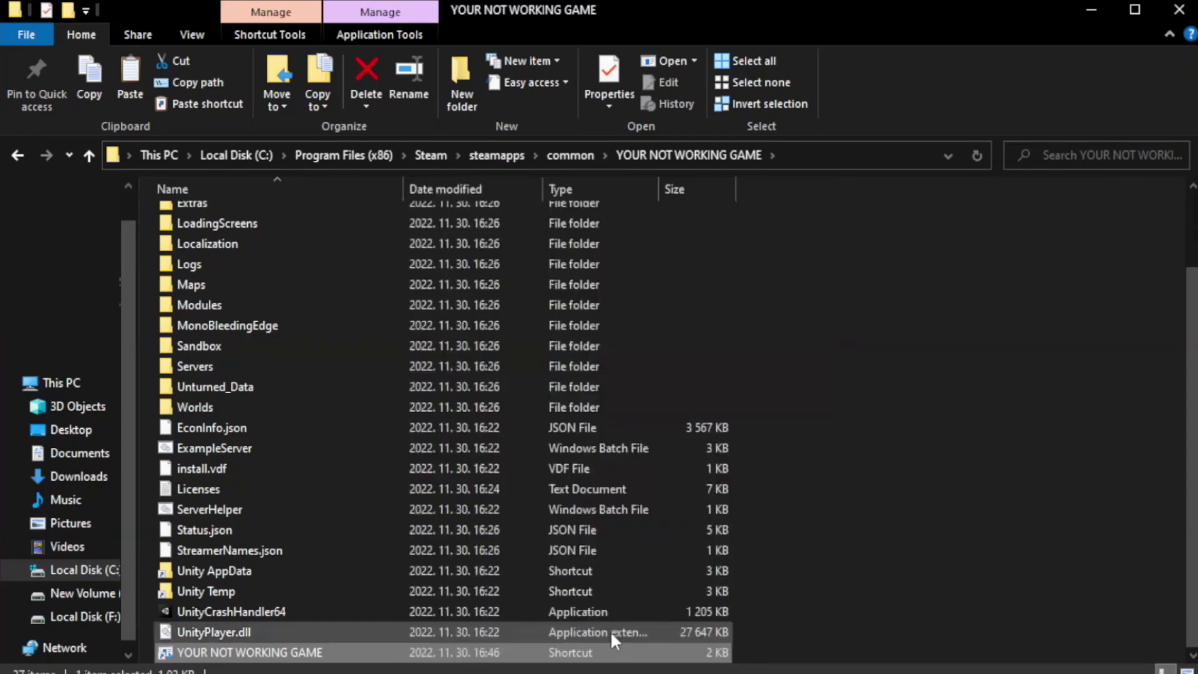
Set the shortcut to Windows 8 compatibility mode, run as administrator, disable fullscreen optimizations, and apply.
left_click_drag(598, 337, 602, 122)
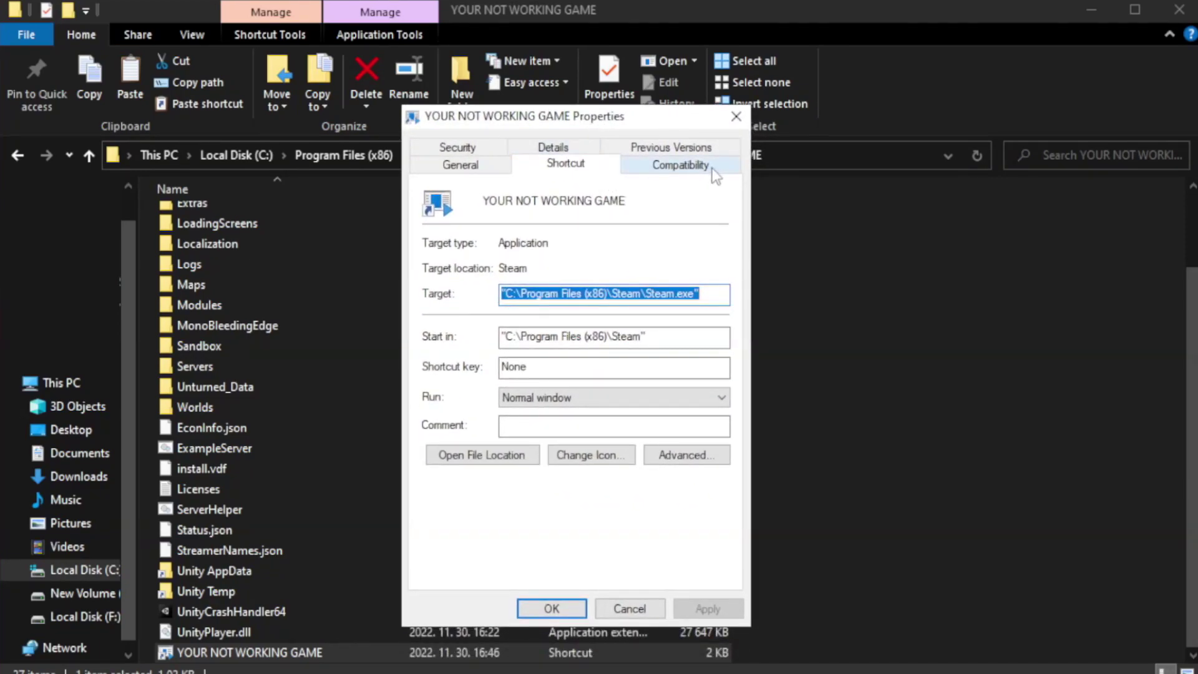
left_click(675, 167)
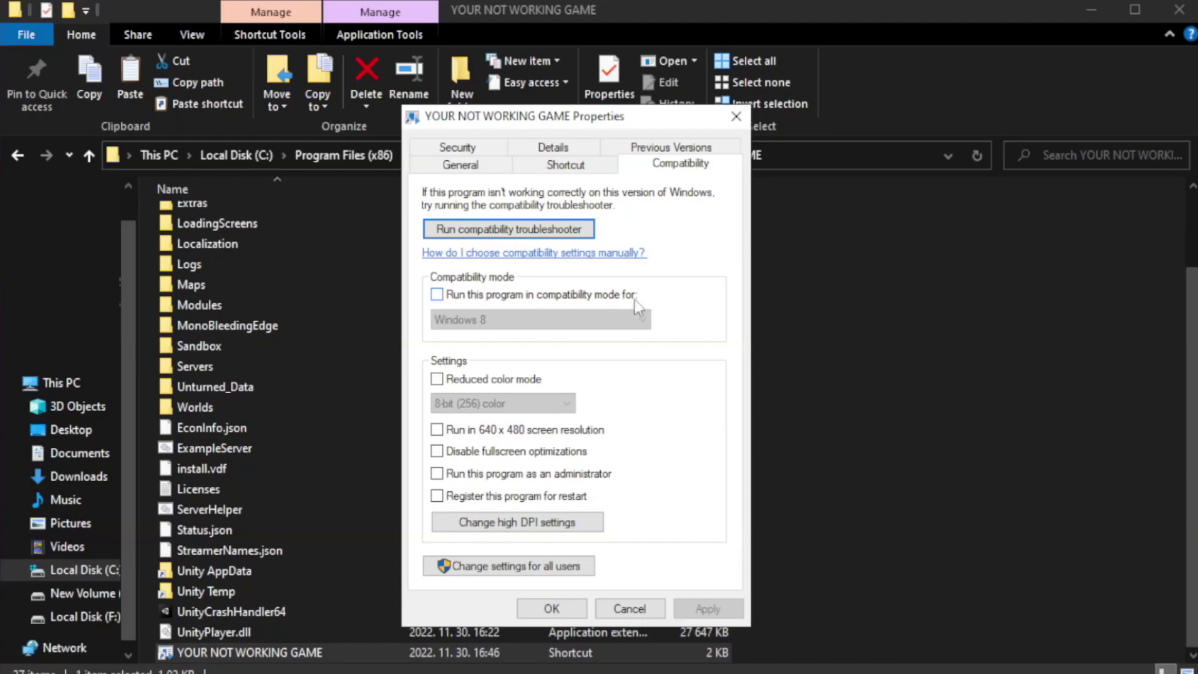
left_click(474, 294)
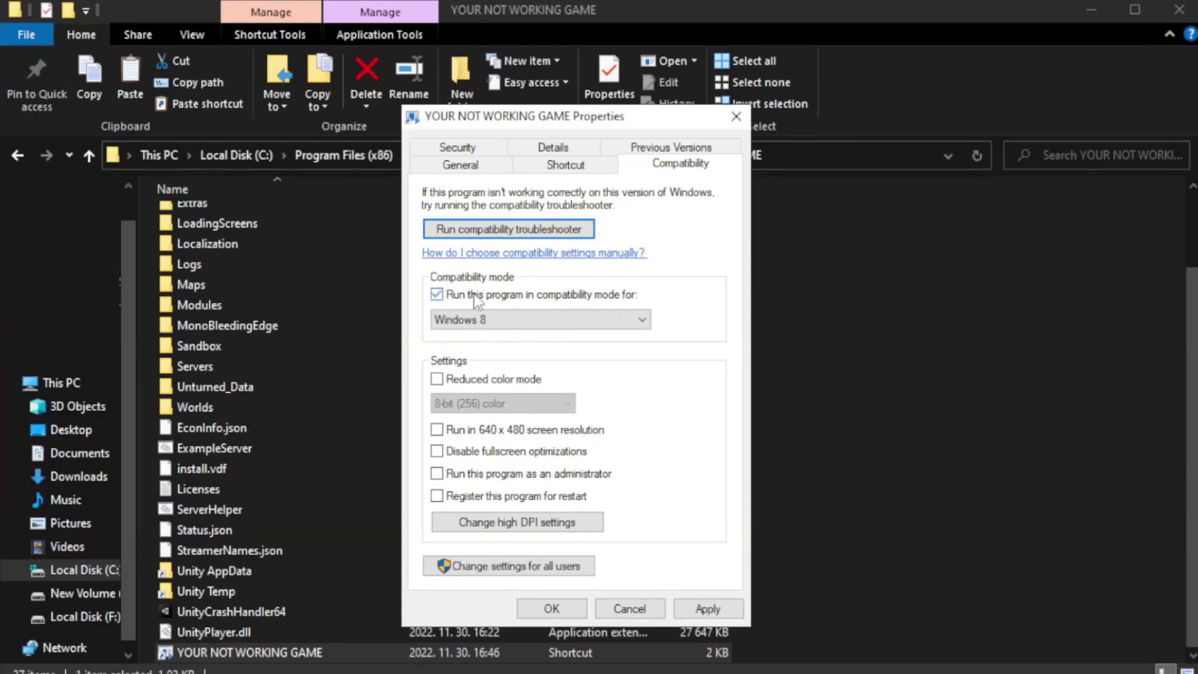
left_click(541, 321)
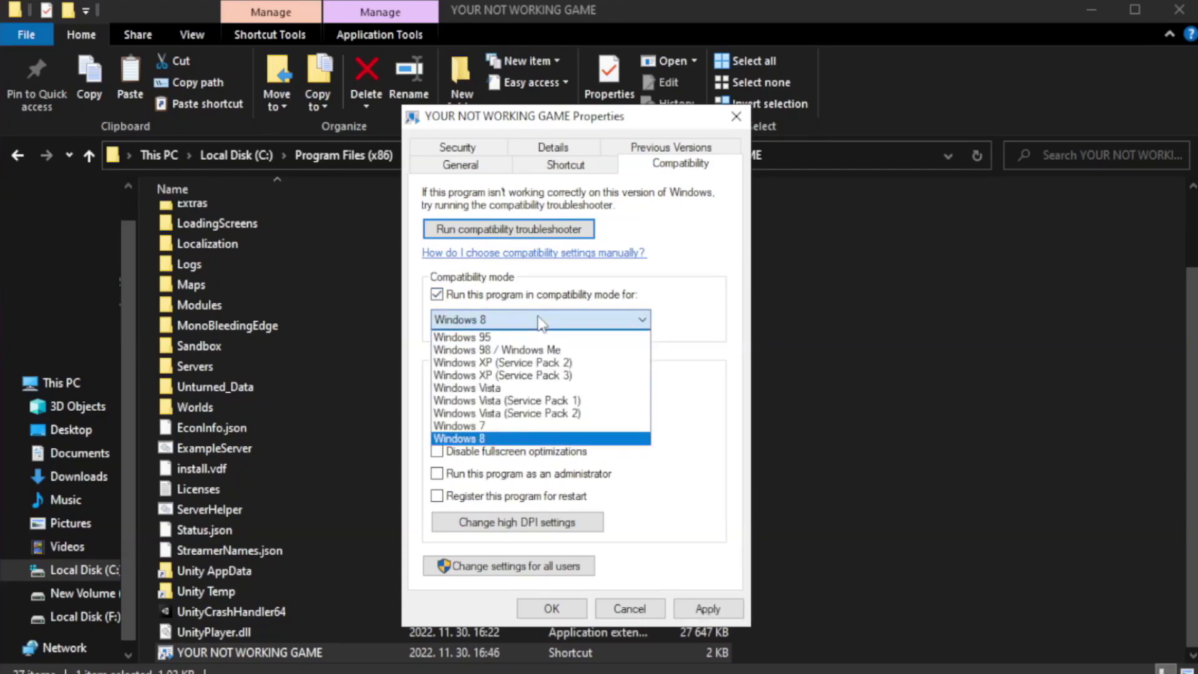
left_click(509, 439)
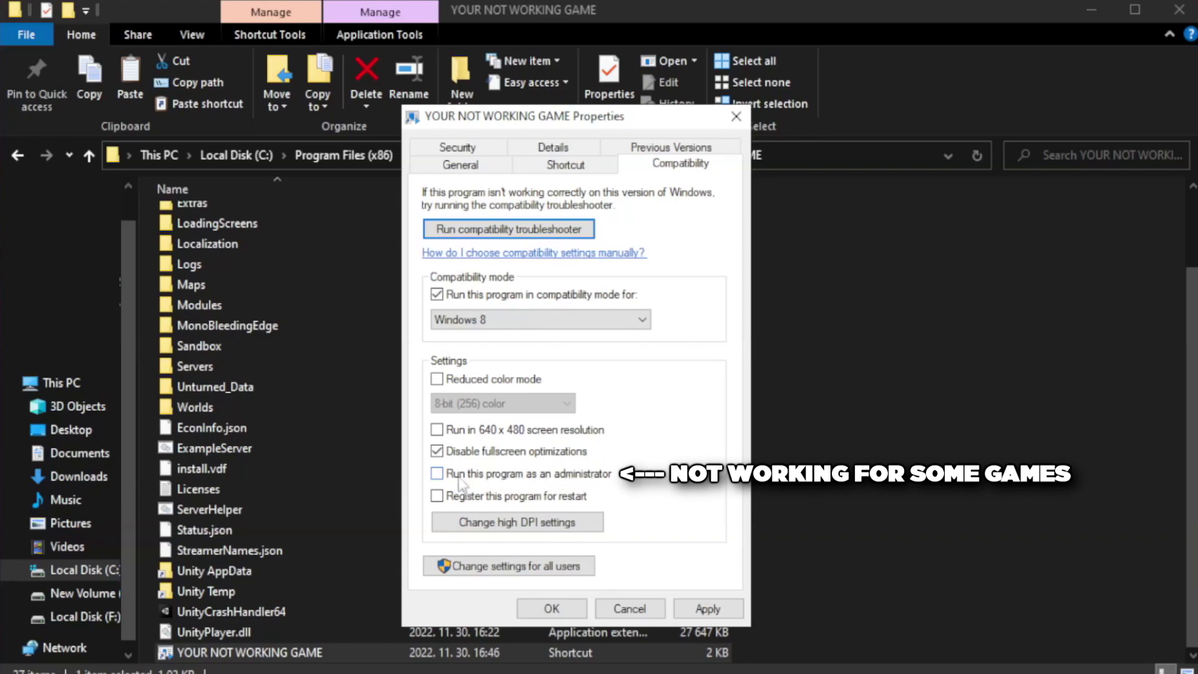
left_click(472, 484)
left_click(707, 609)
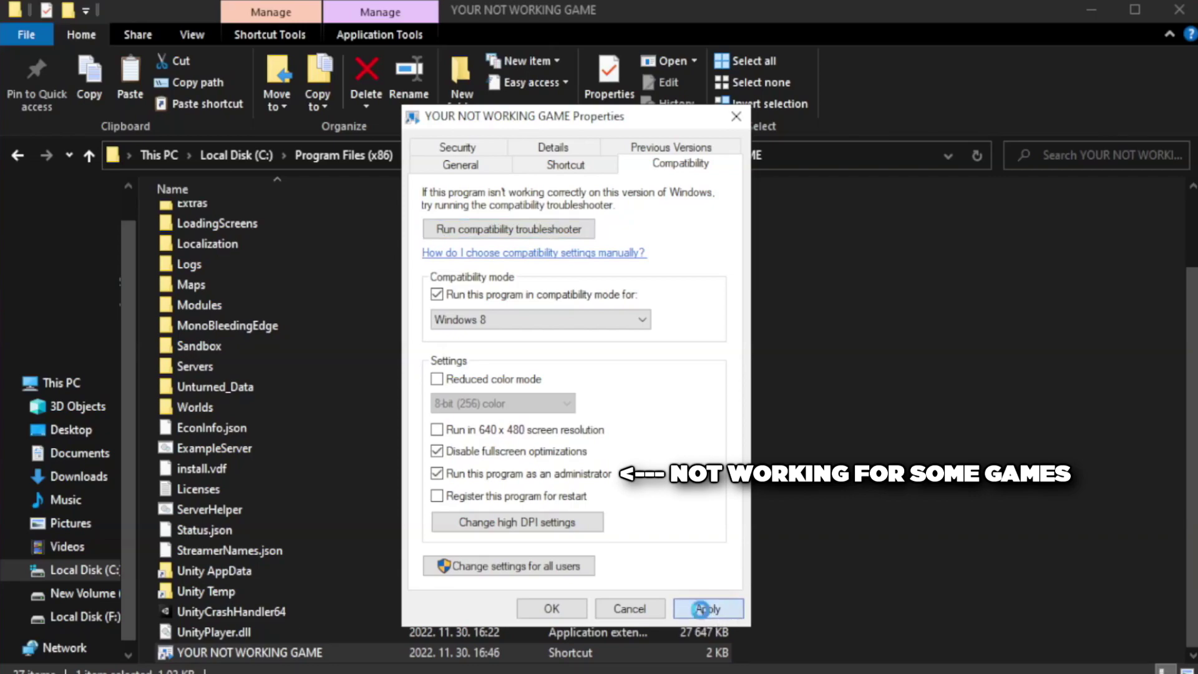
left_click(550, 609)
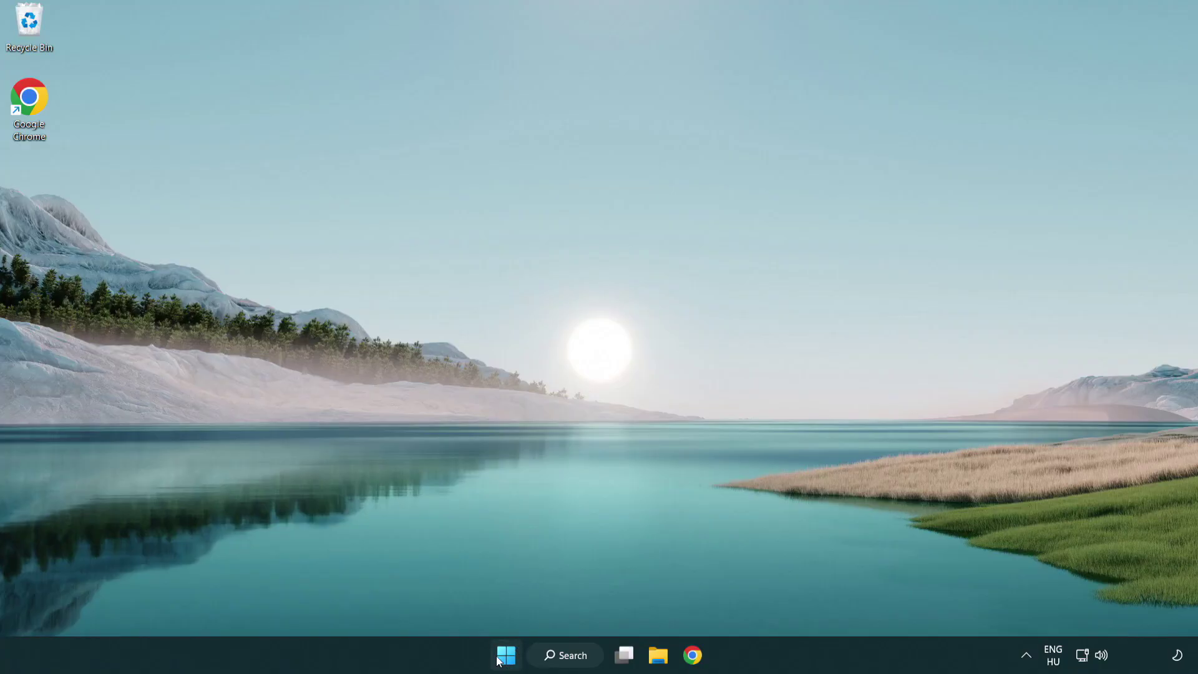
Open the Win+X power-user menu from the Start button.
right_click(507, 659)
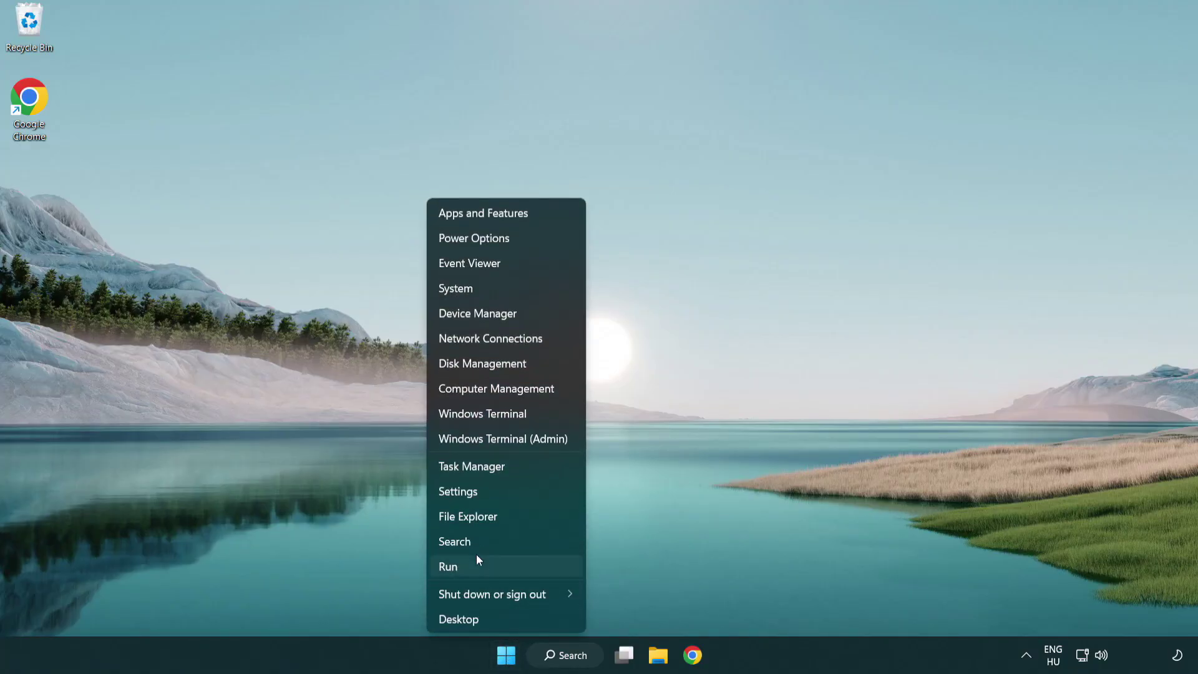
Disable Terminal, Phone Link, Cortana and Windows Security under Task Manager's Startup apps.
left_click(530, 468)
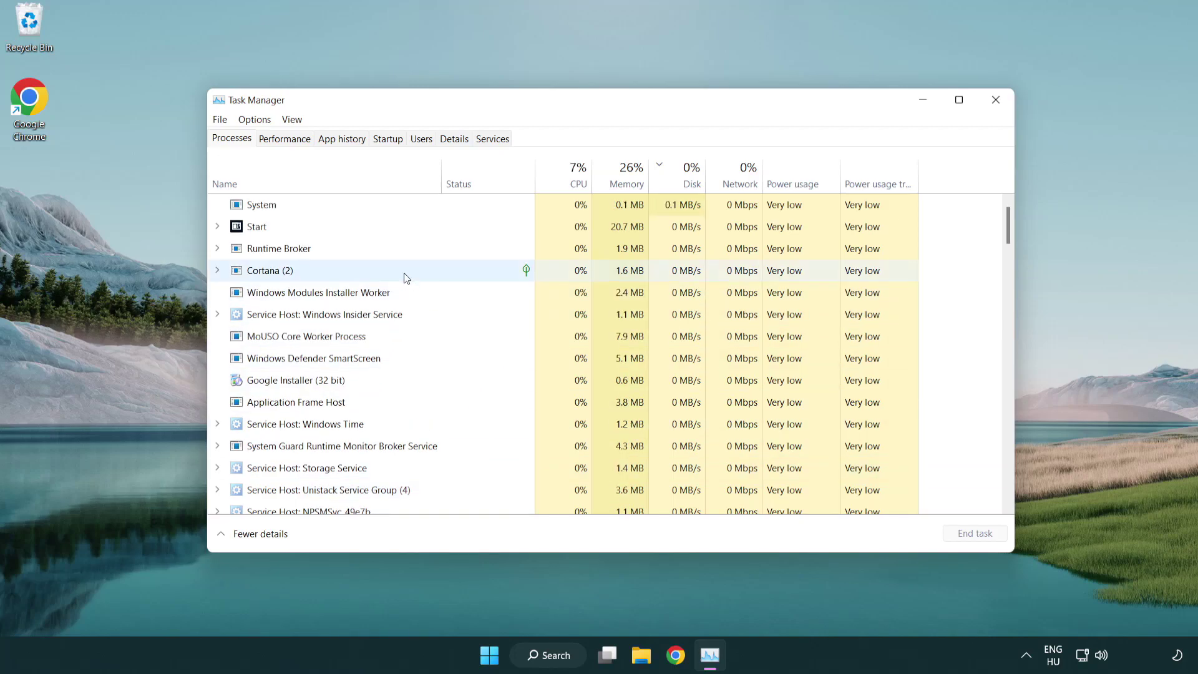
left_click(389, 139)
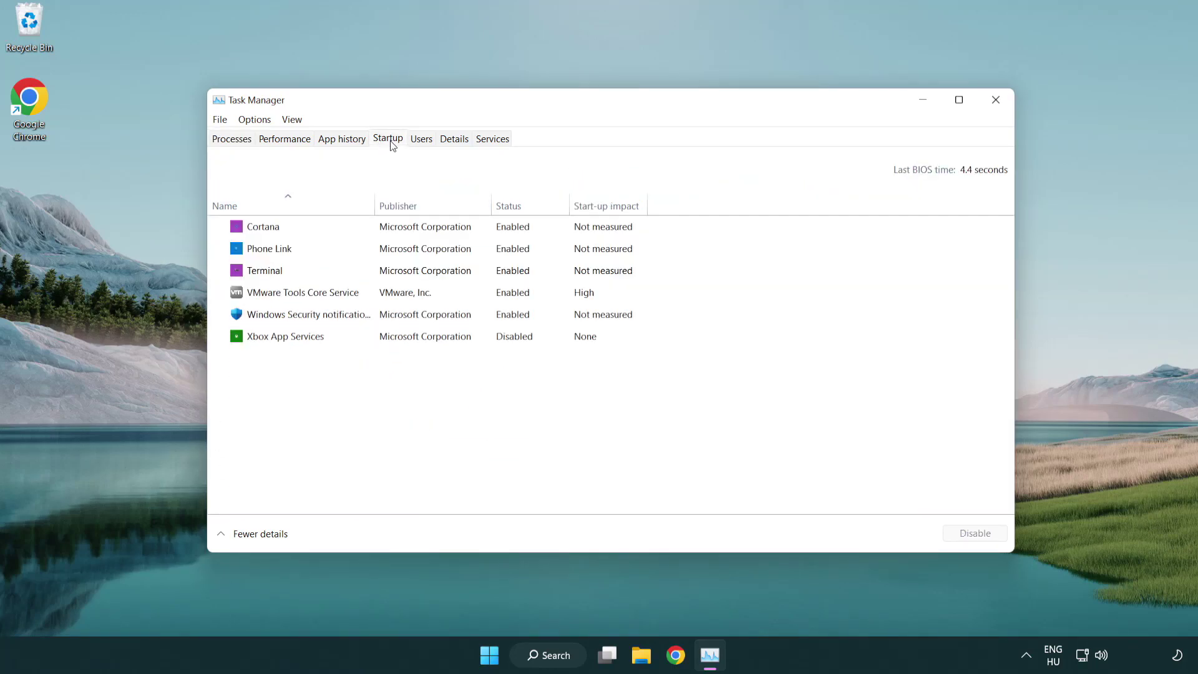
left_click(392, 273)
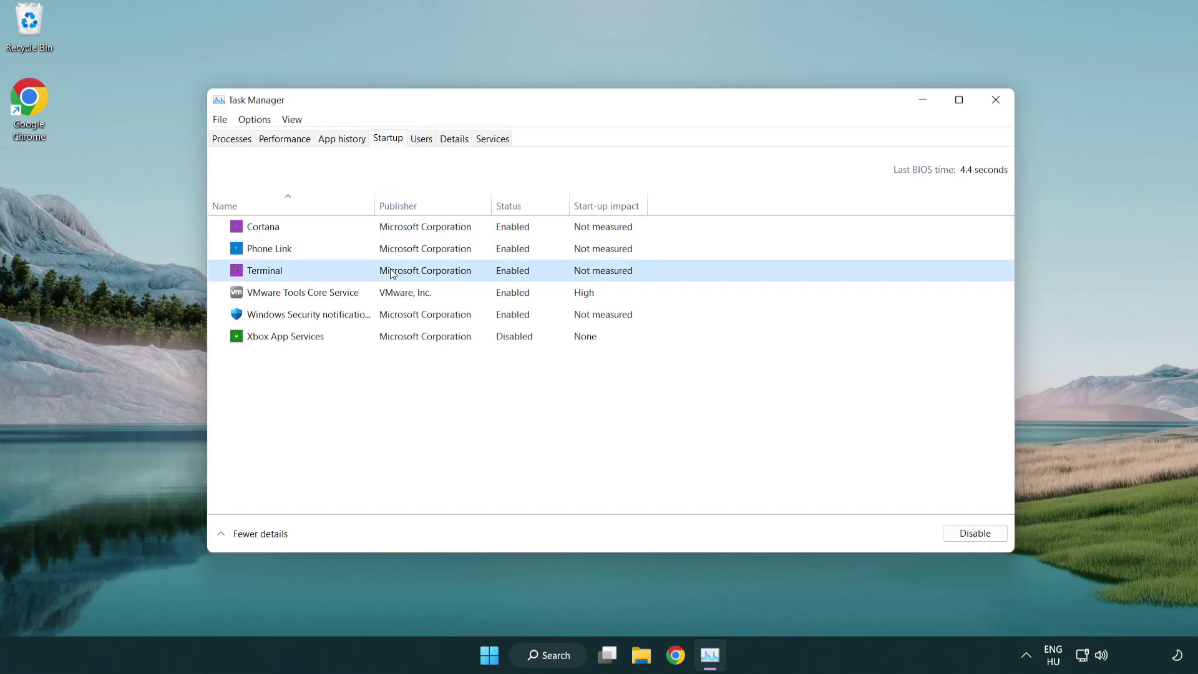
left_click(964, 533)
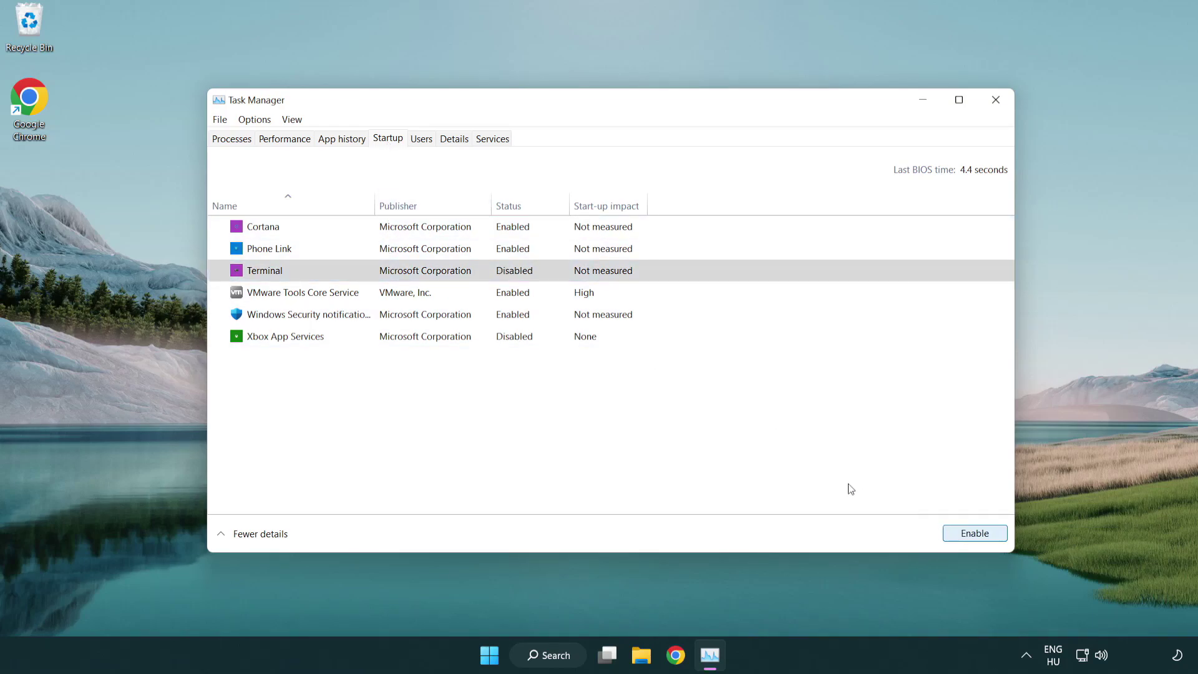
left_click(502, 255)
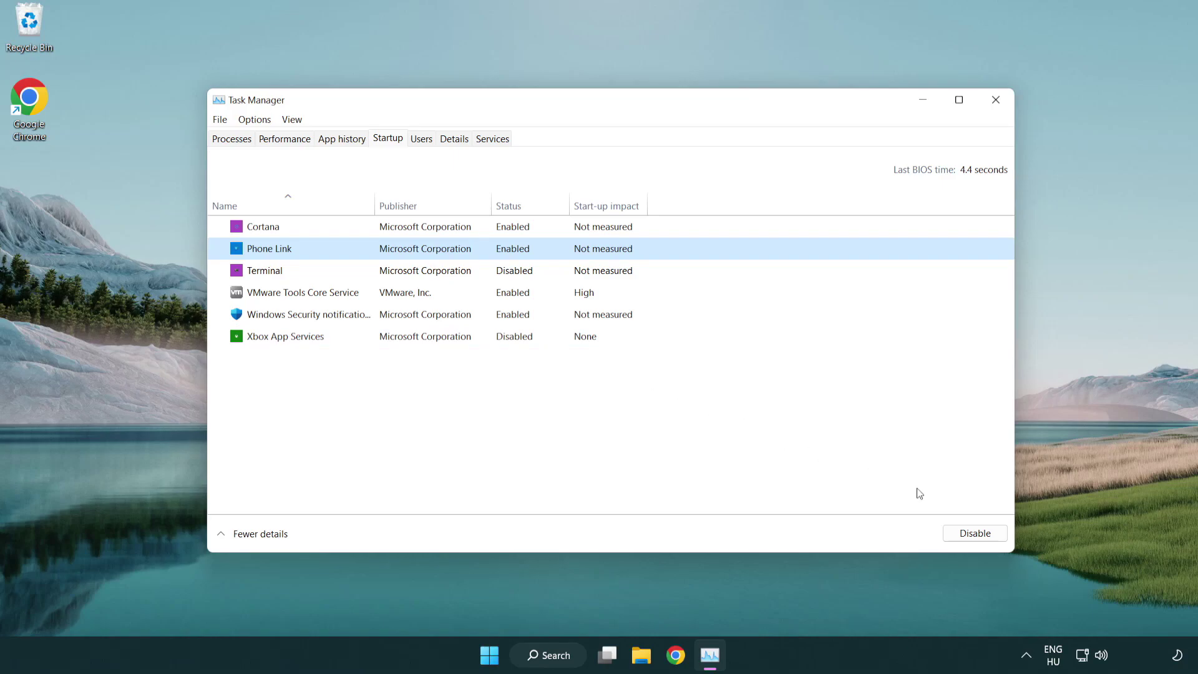
left_click(974, 535)
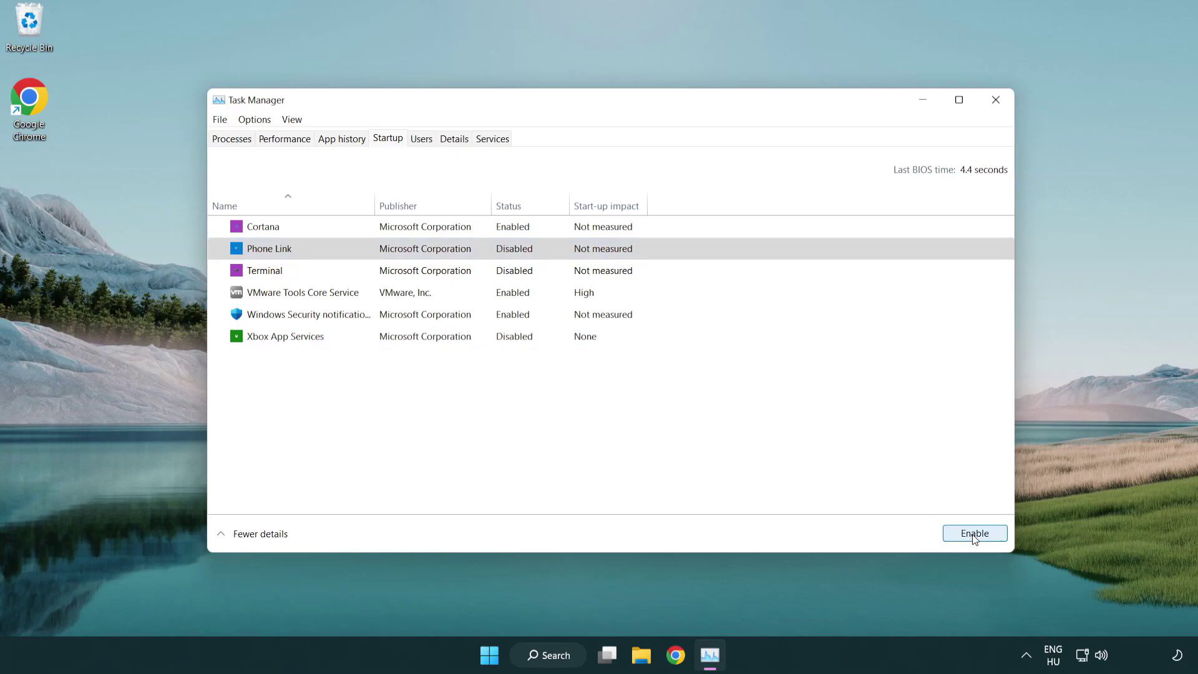
left_click(428, 232)
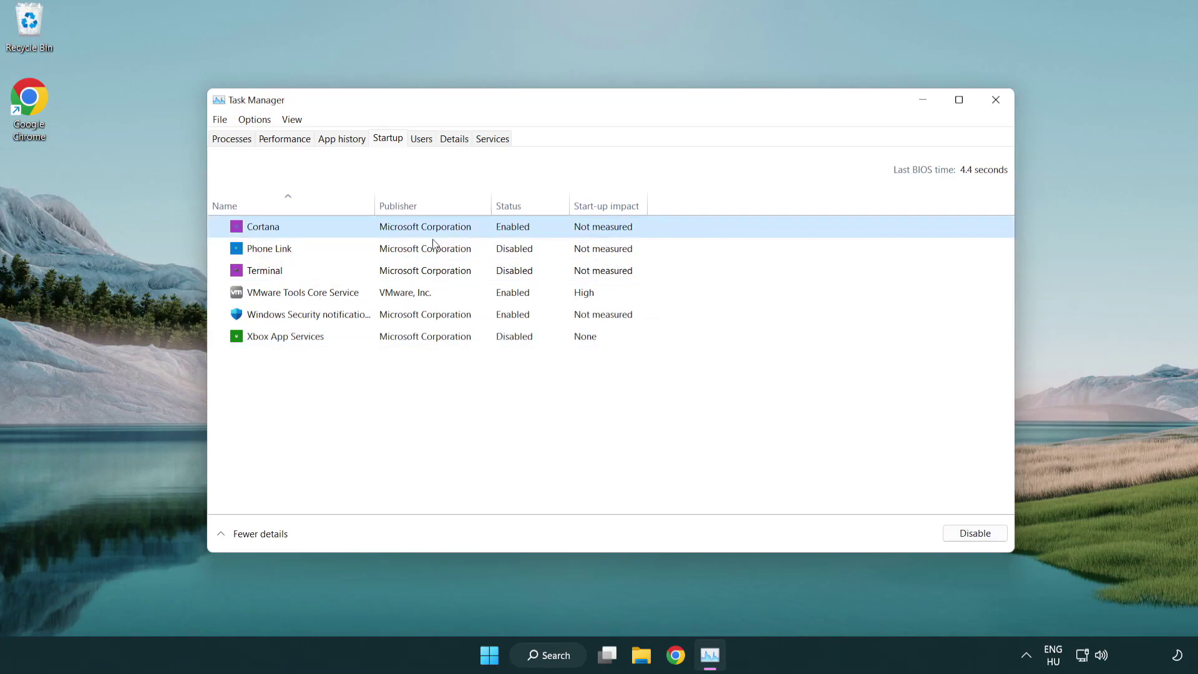
left_click(948, 527)
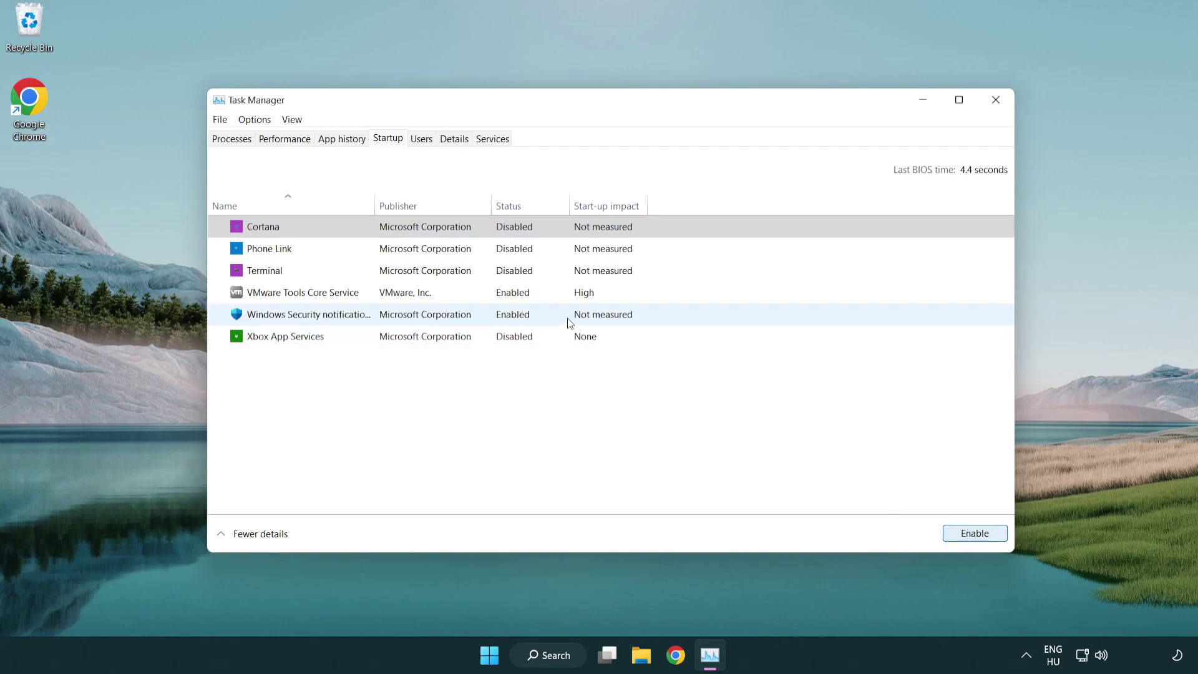
left_click(569, 319)
left_click(946, 532)
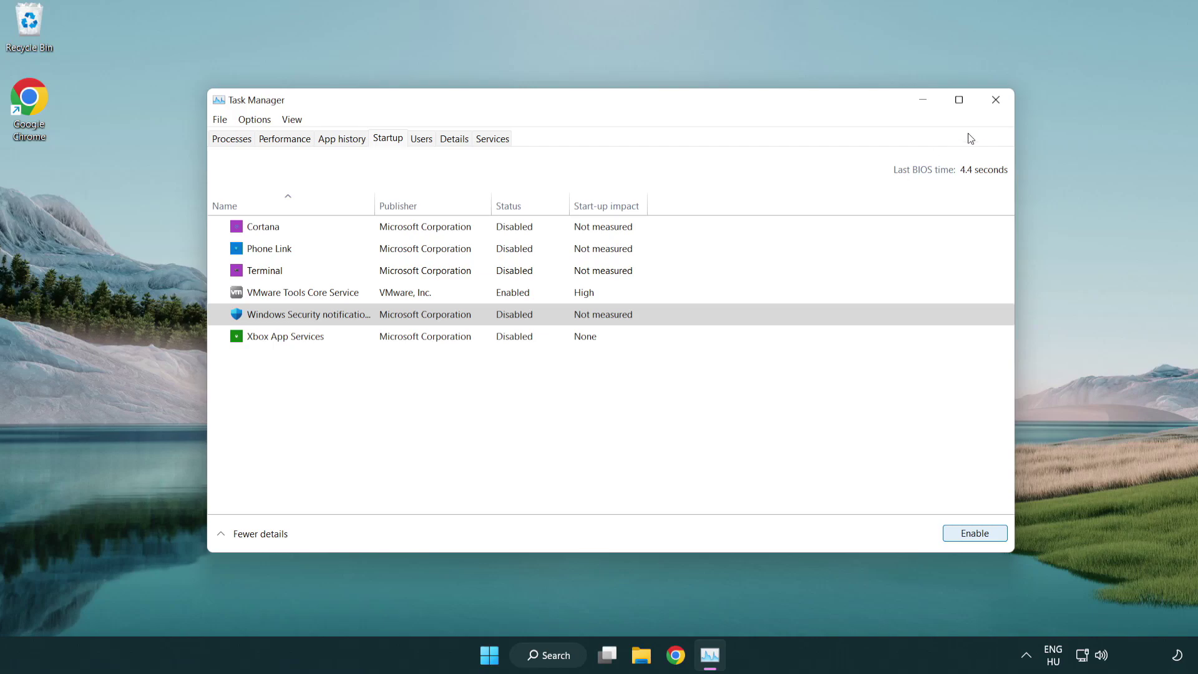
left_click(999, 106)
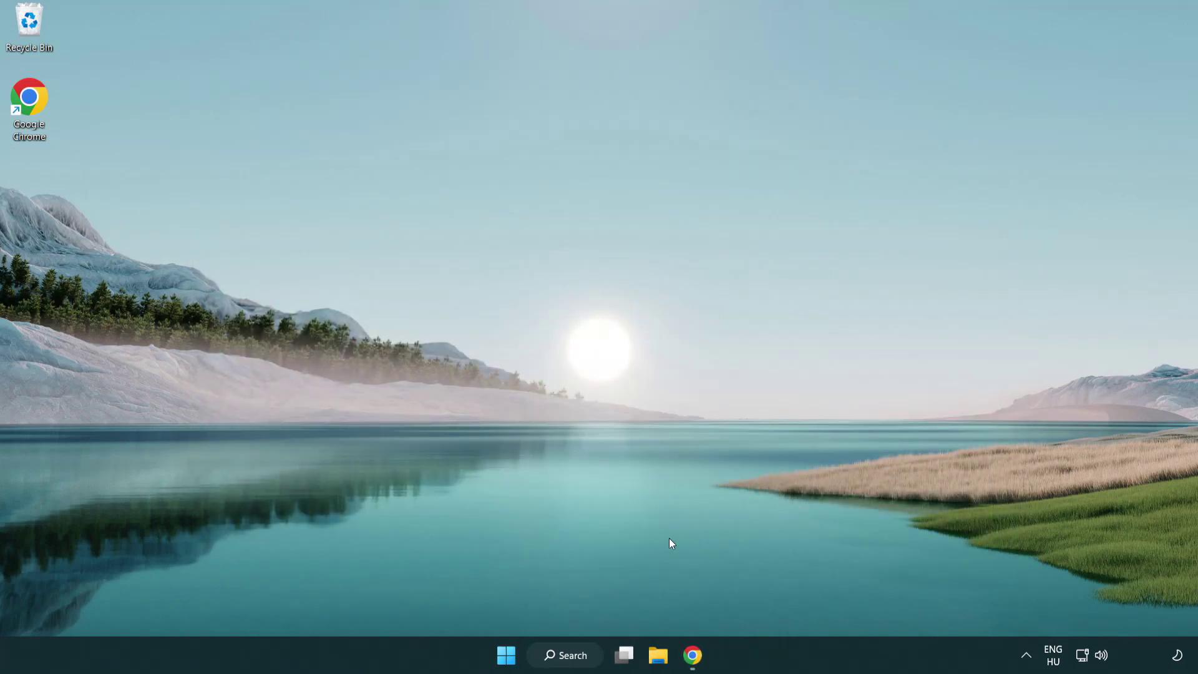
Download dxwebsetup.exe from Microsoft's DirectX End-User Runtime Web Installer page in Chrome.
left_click(693, 655)
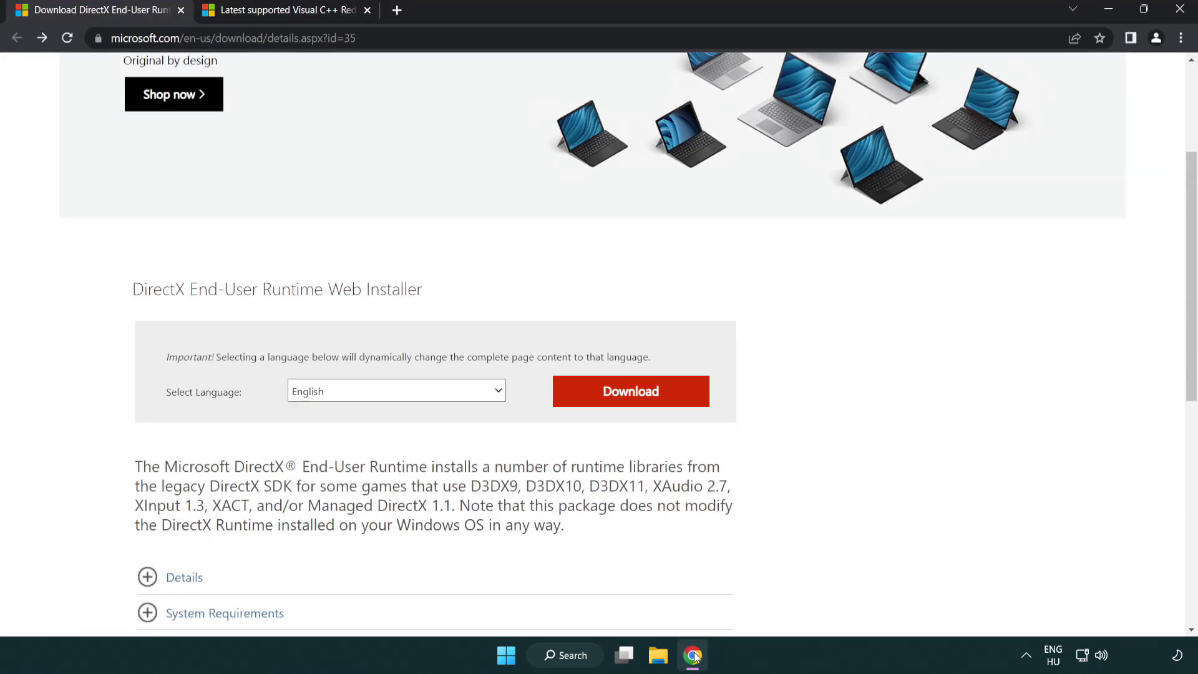
scroll(514, 557, "up", 3)
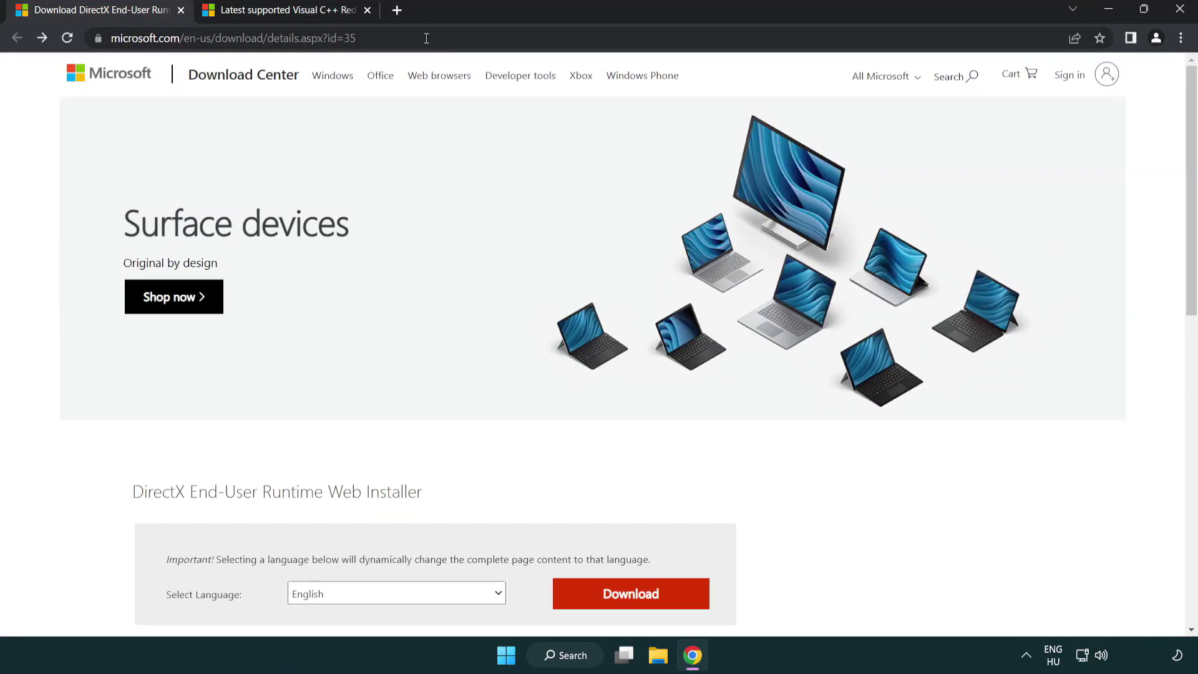
left_click(94, 34)
left_click(1146, 272)
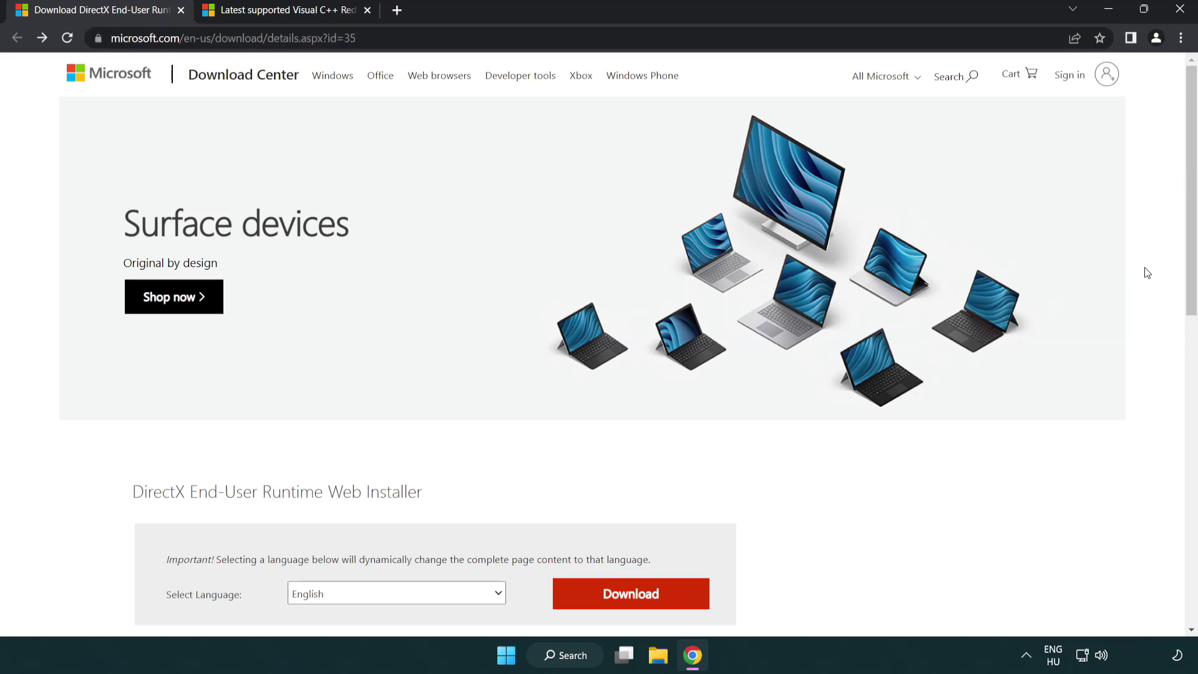
scroll(1179, 275, "down", 3)
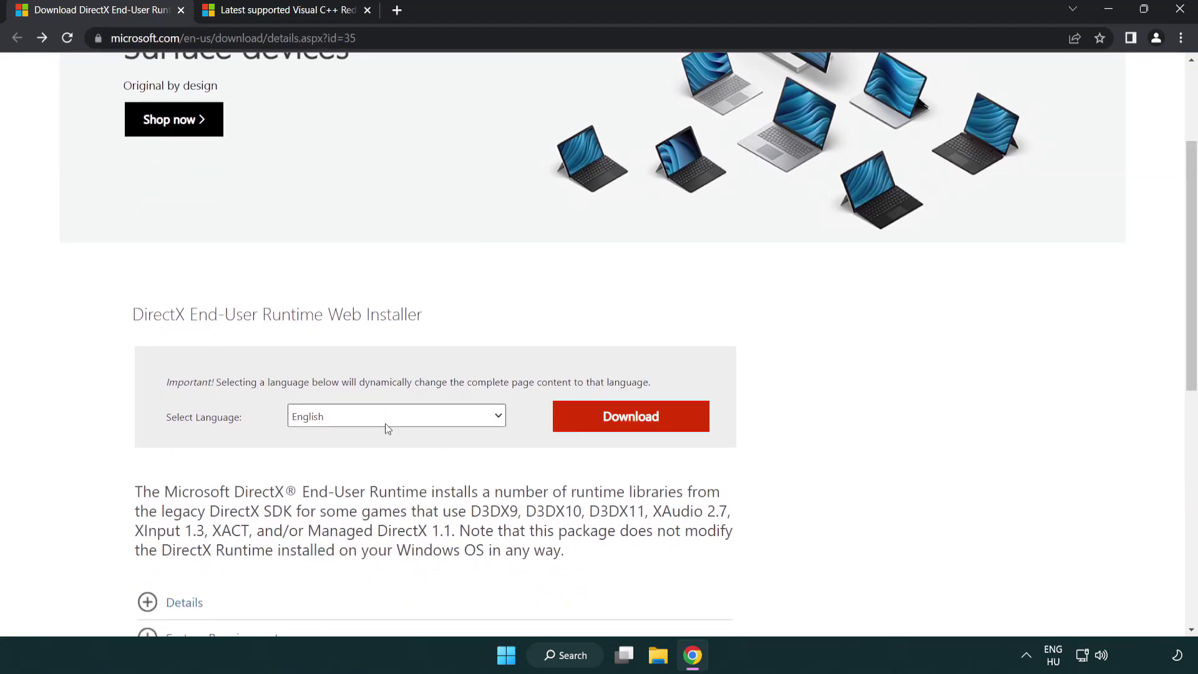
left_click(636, 428)
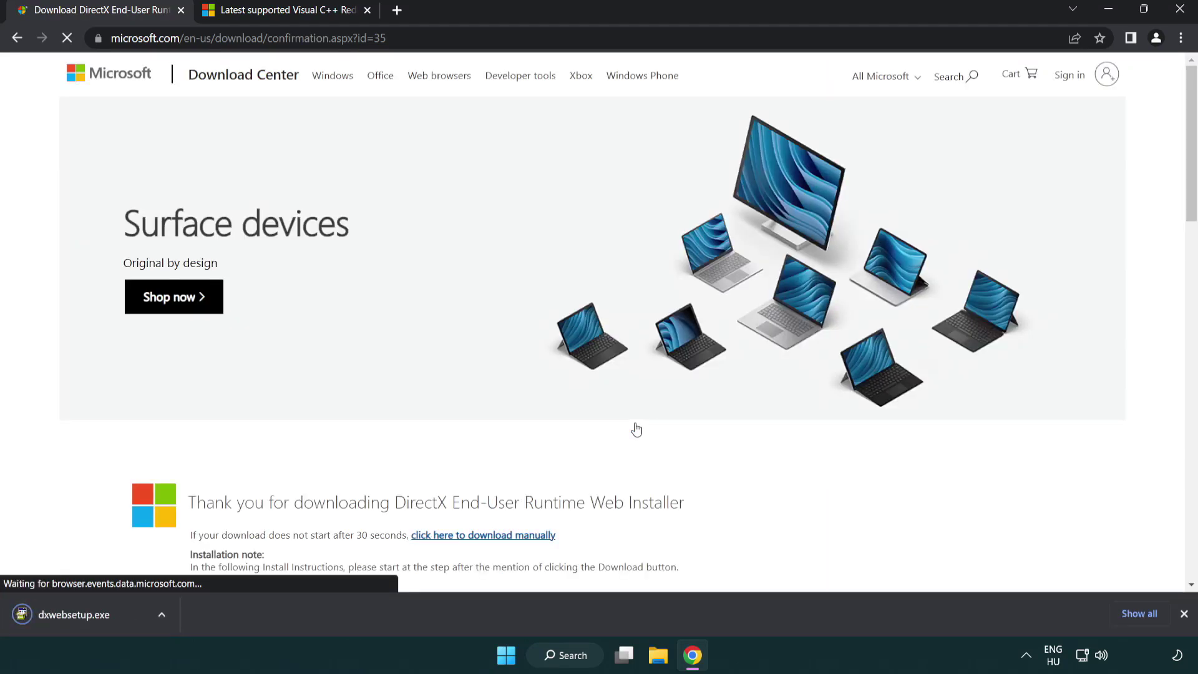
Run dxwebsetup.exe, accept the license, leave the Bing Bar unchecked and finish the setup.
left_click(77, 617)
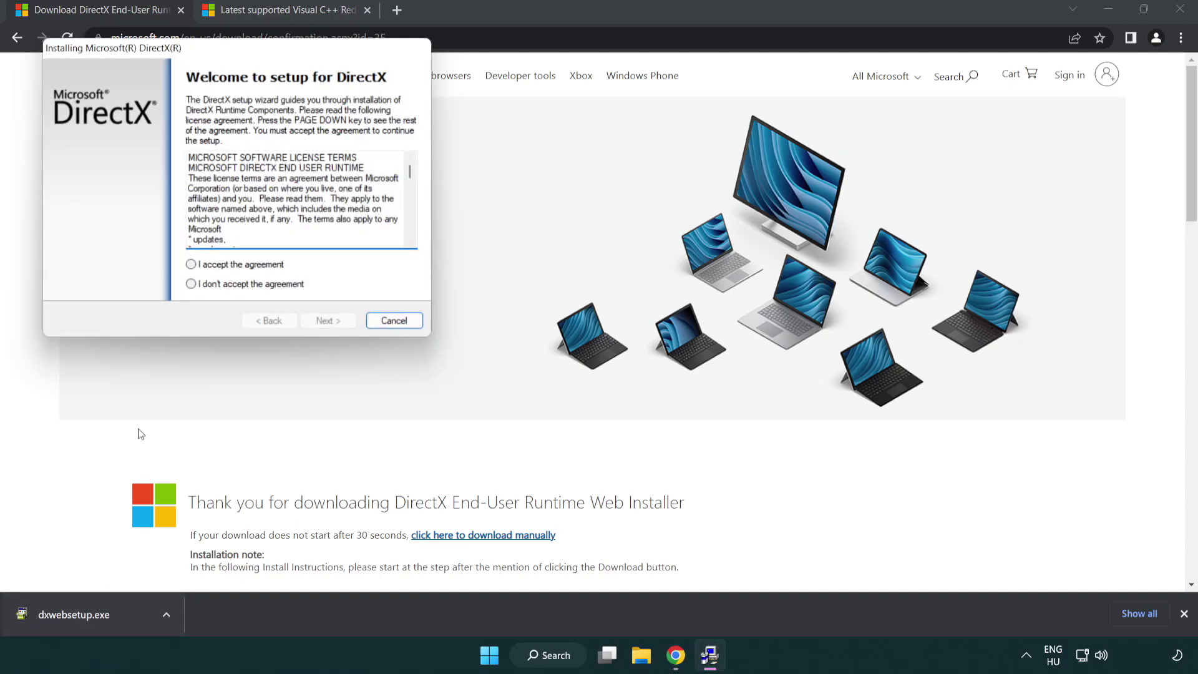
left_click_drag(182, 56, 528, 189)
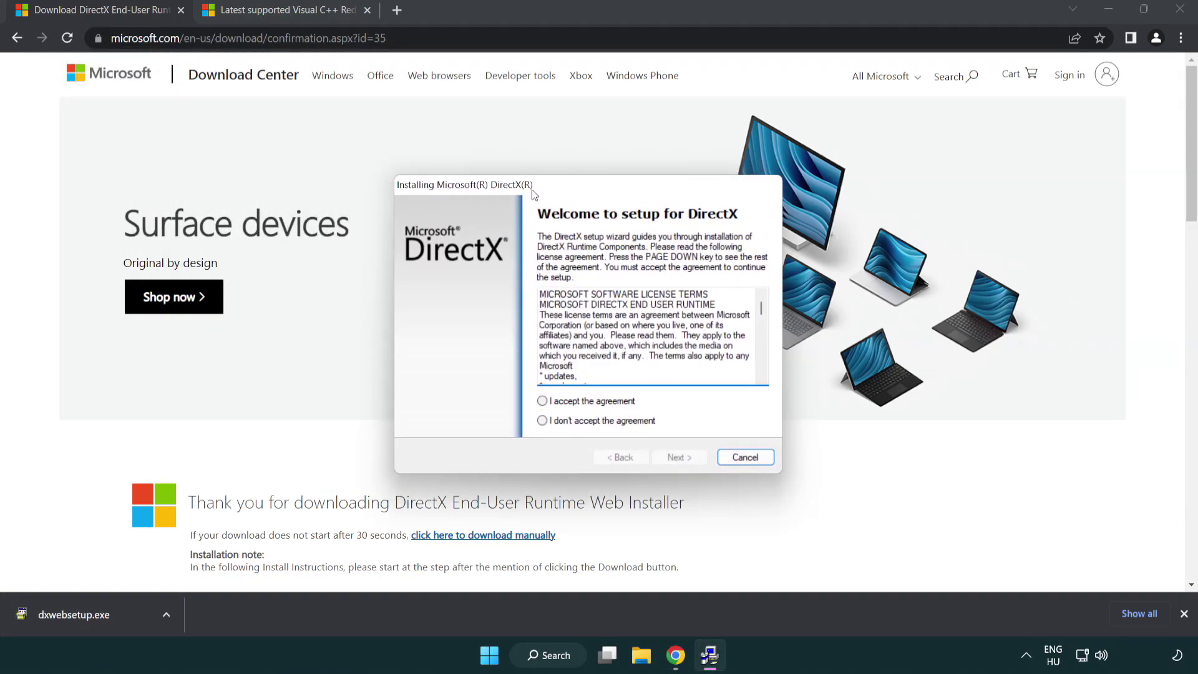
left_click_drag(756, 305, 755, 361)
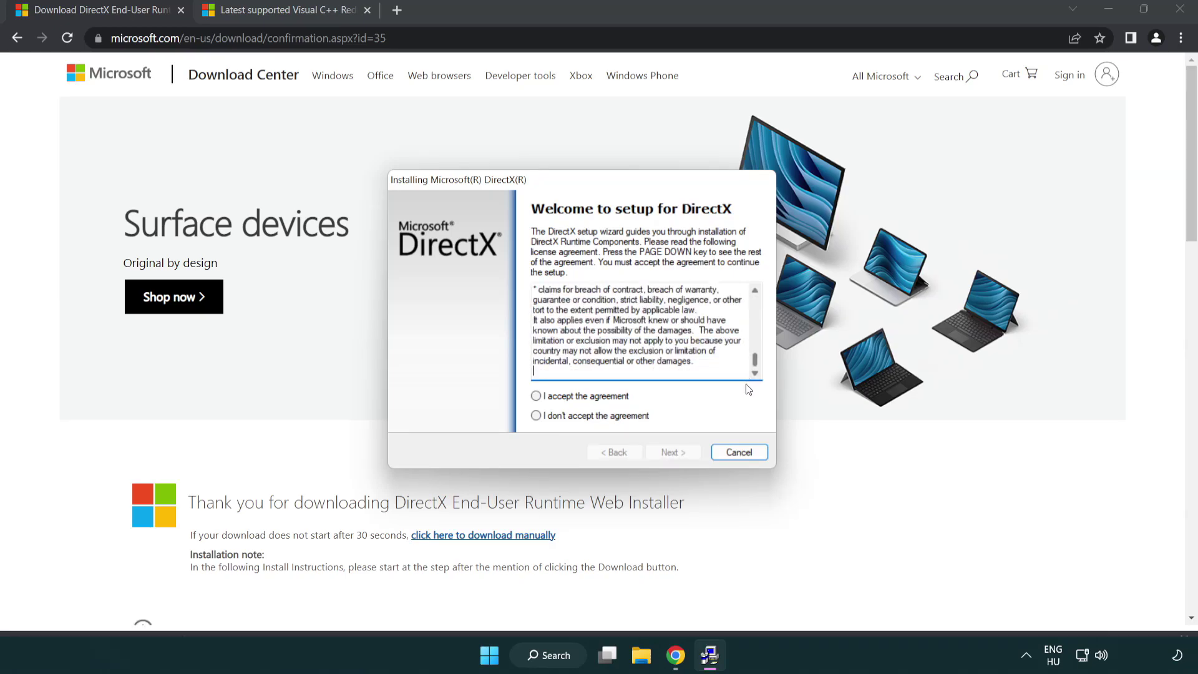
left_click(536, 397)
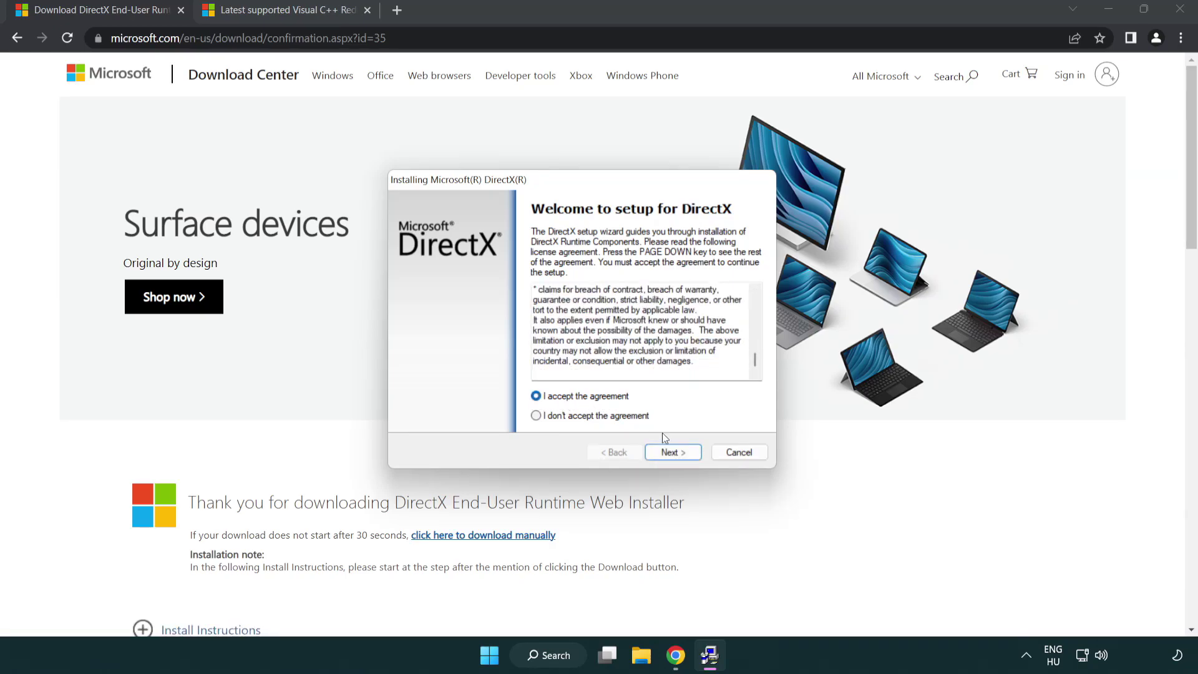
left_click(675, 454)
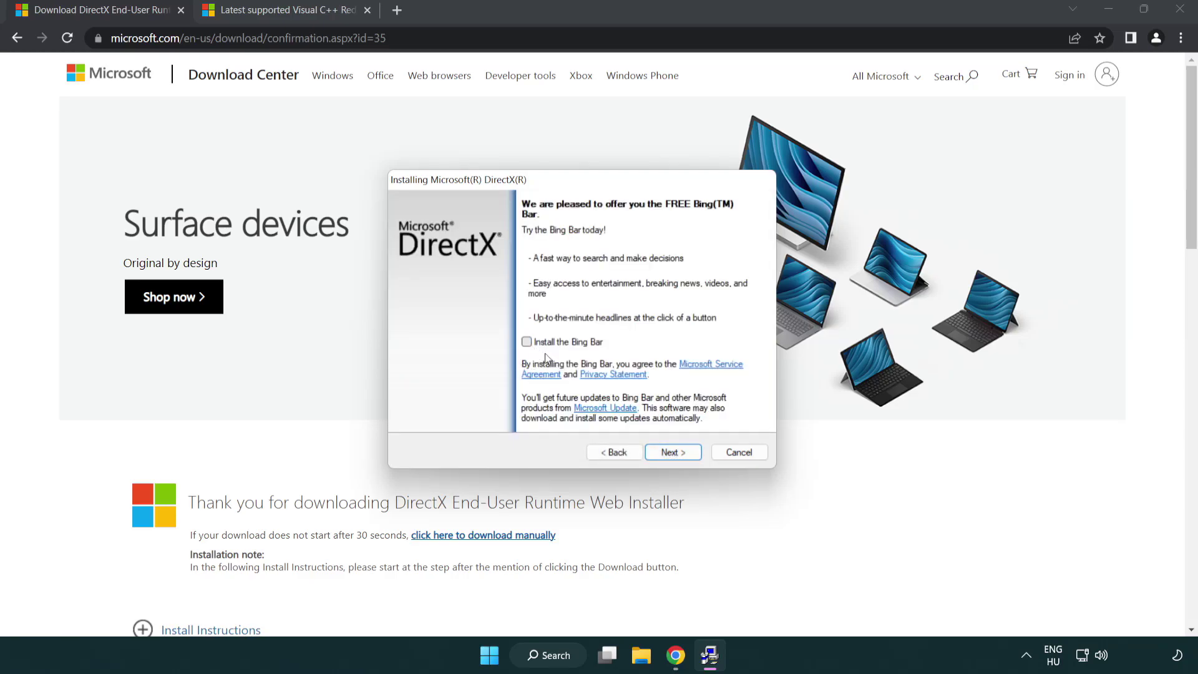
left_click(678, 454)
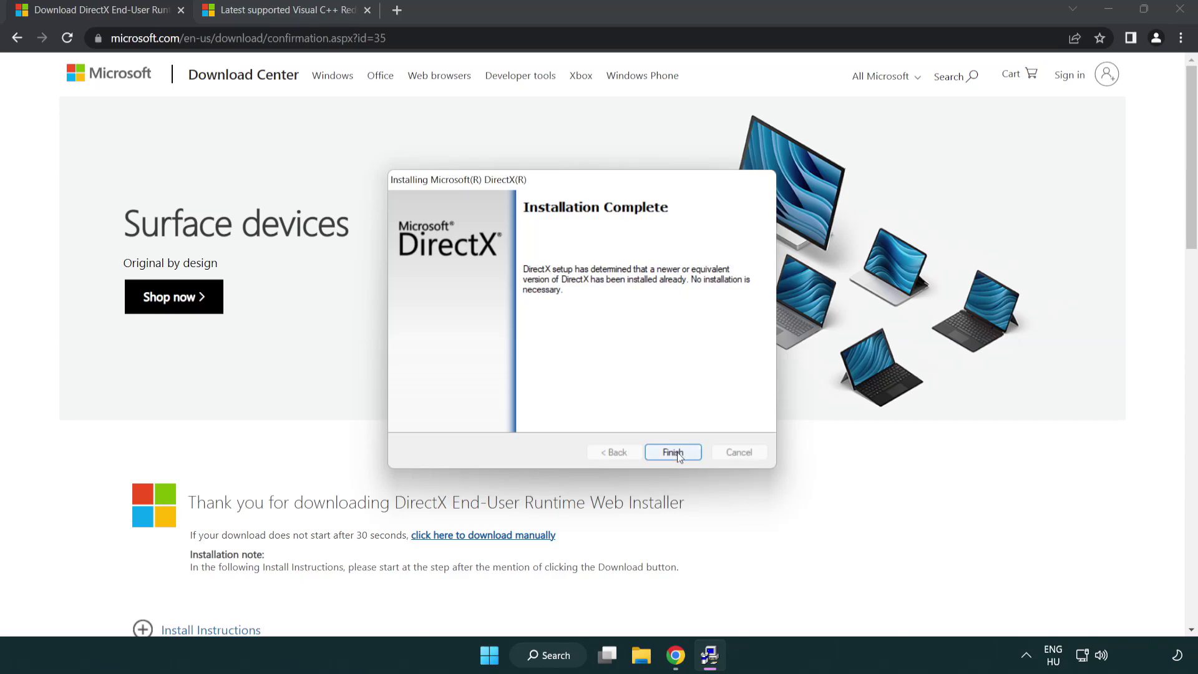
left_click(673, 452)
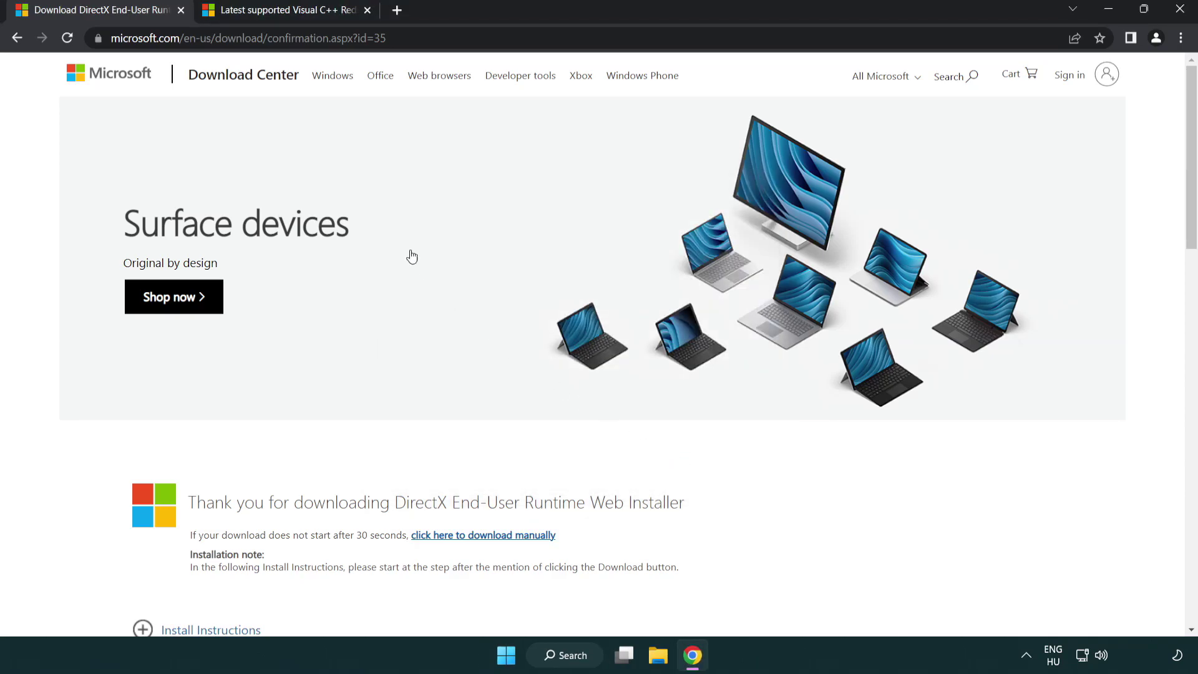
Download the ARM64, x86 and x64 vc_redist installers and launch the ARM64 one.
left_click(181, 11)
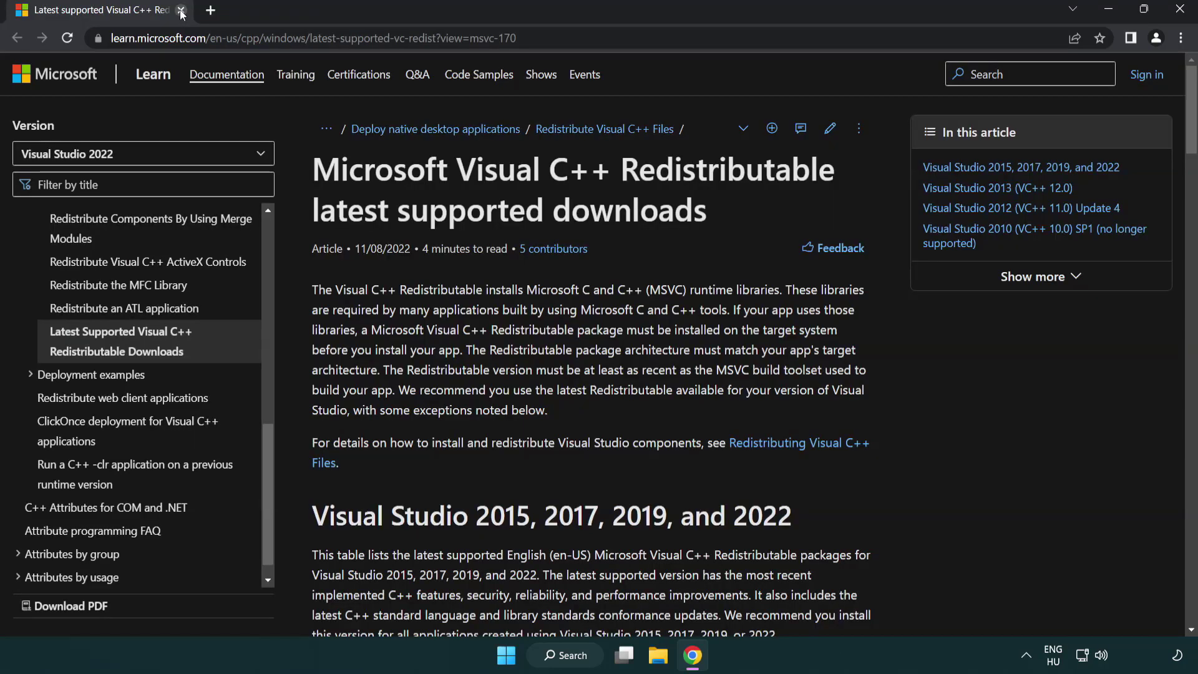
left_click(595, 38)
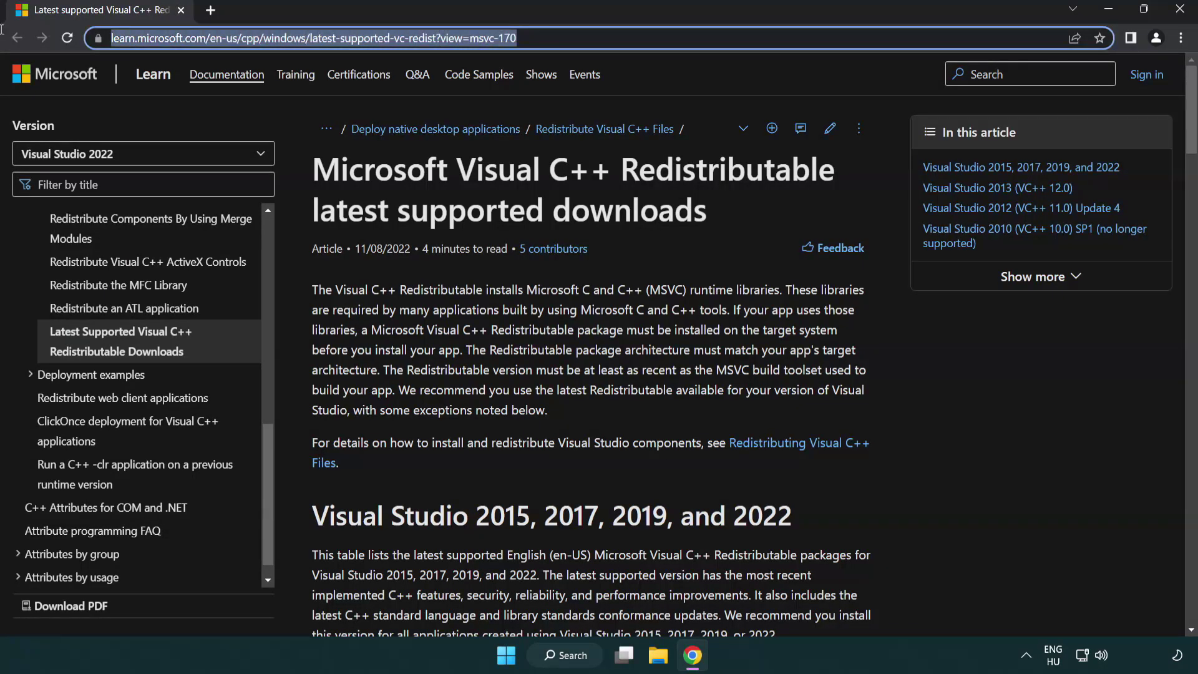
left_click(596, 39)
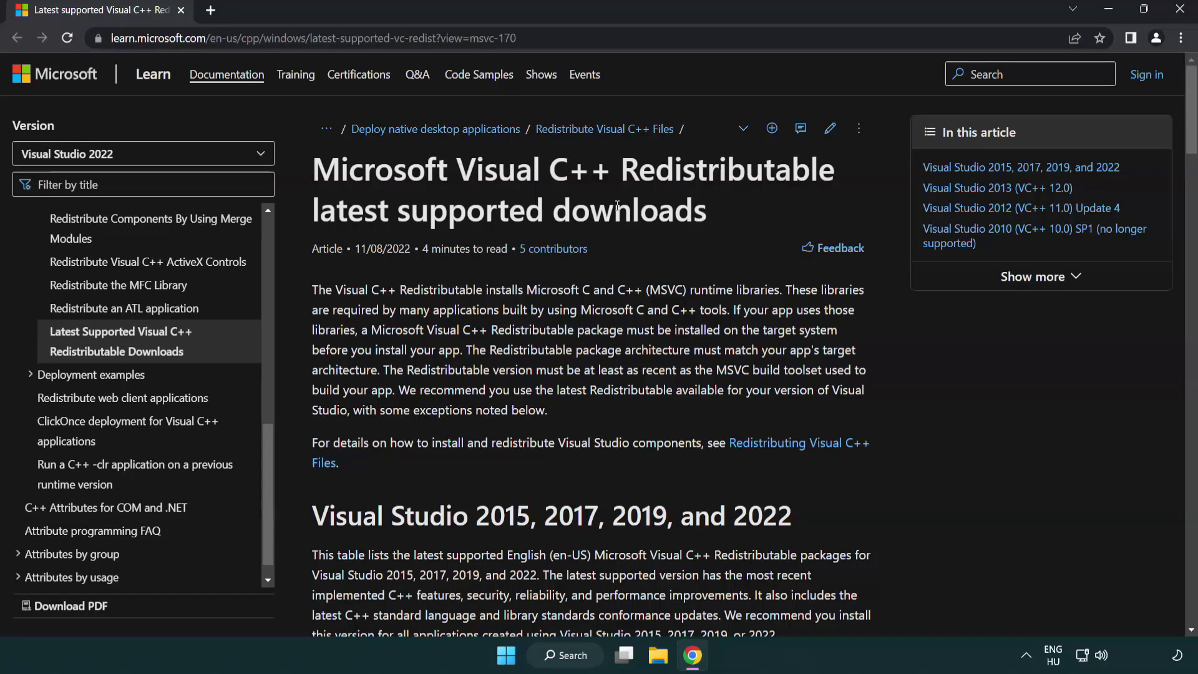
scroll(618, 211, "down", 3)
scroll(618, 211, "down", 2)
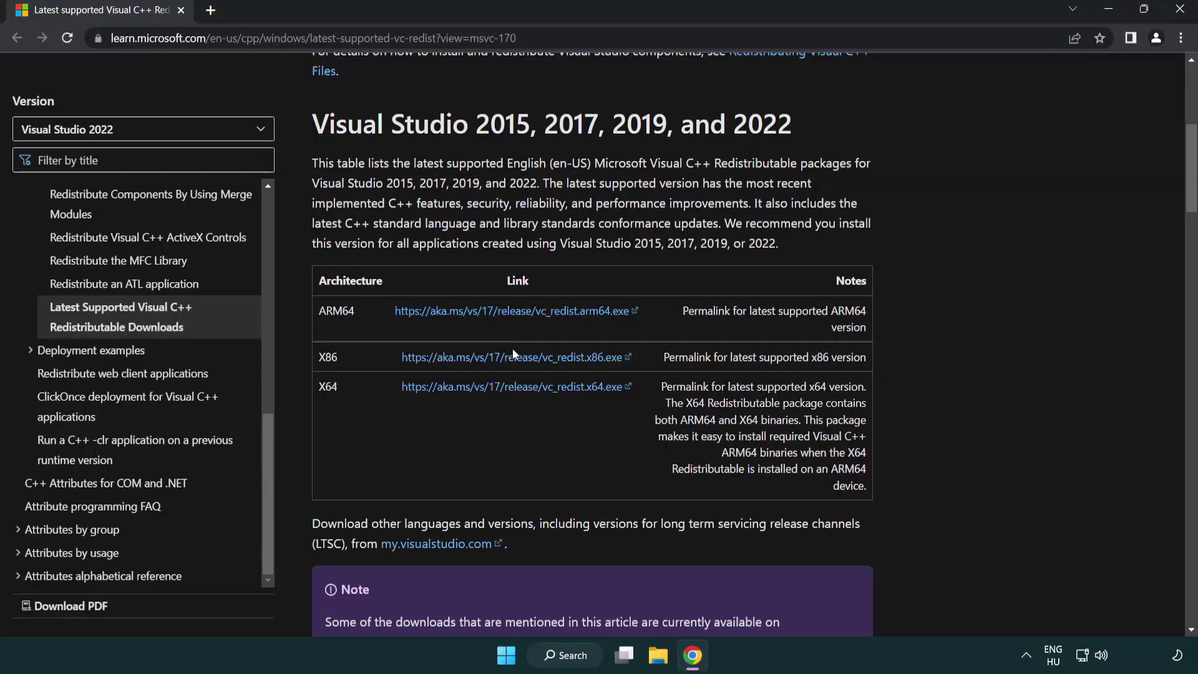
left_click(498, 357)
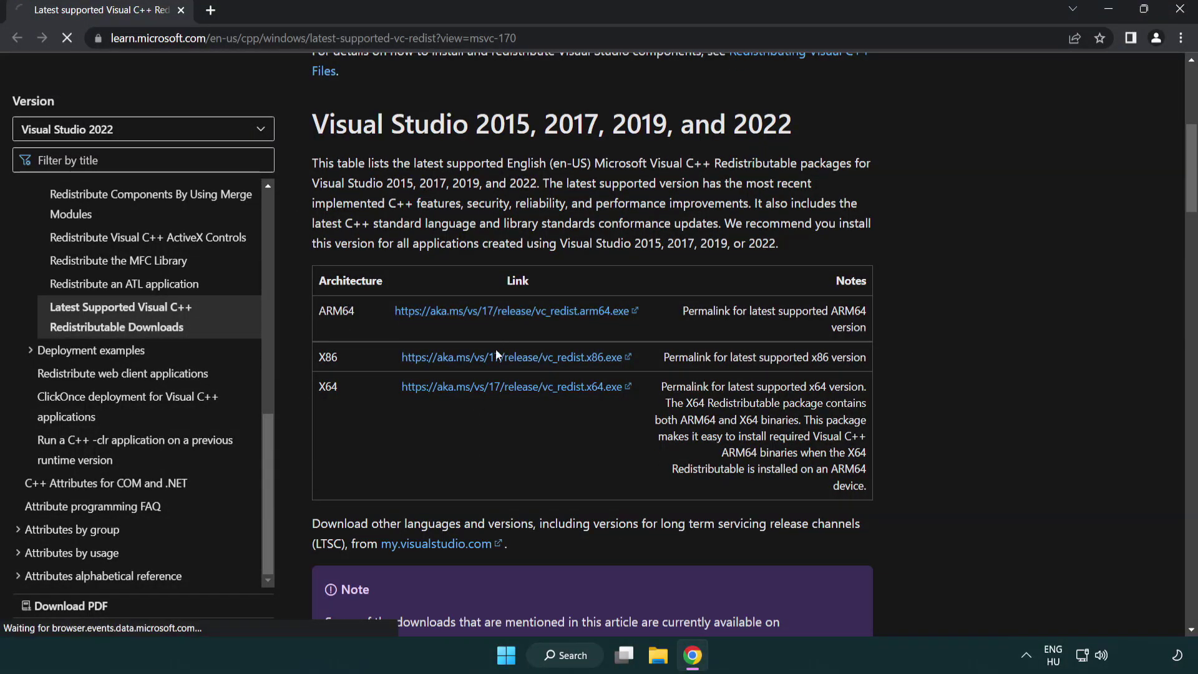
left_click(499, 388)
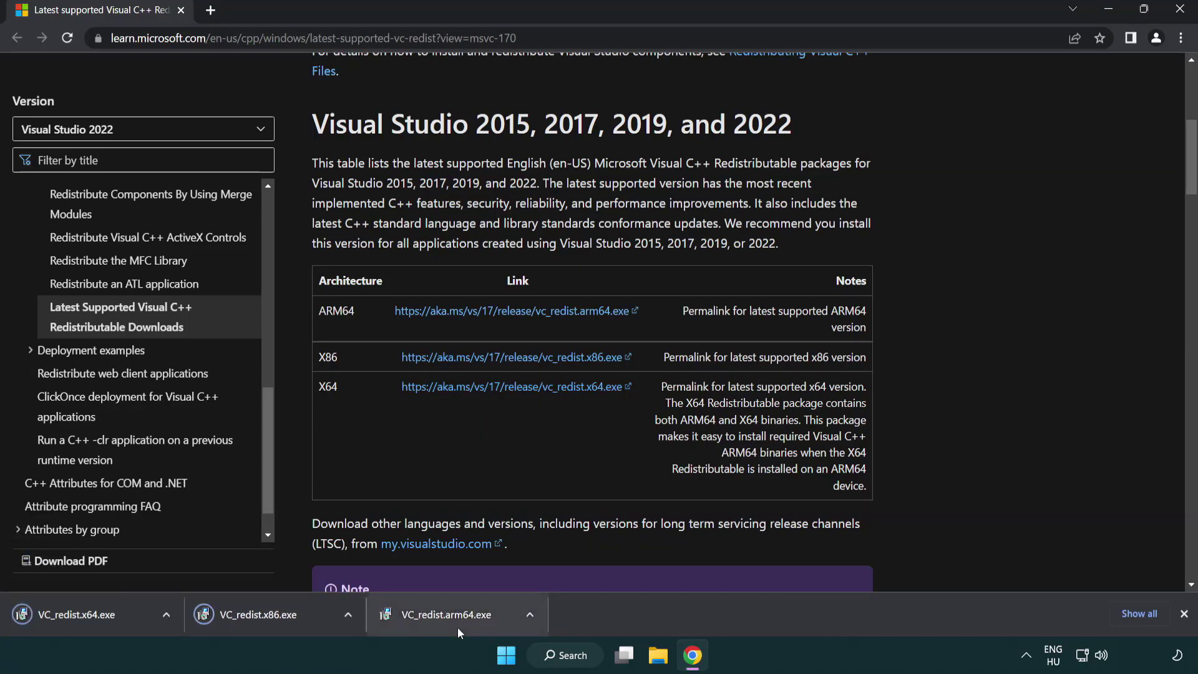
left_click(458, 624)
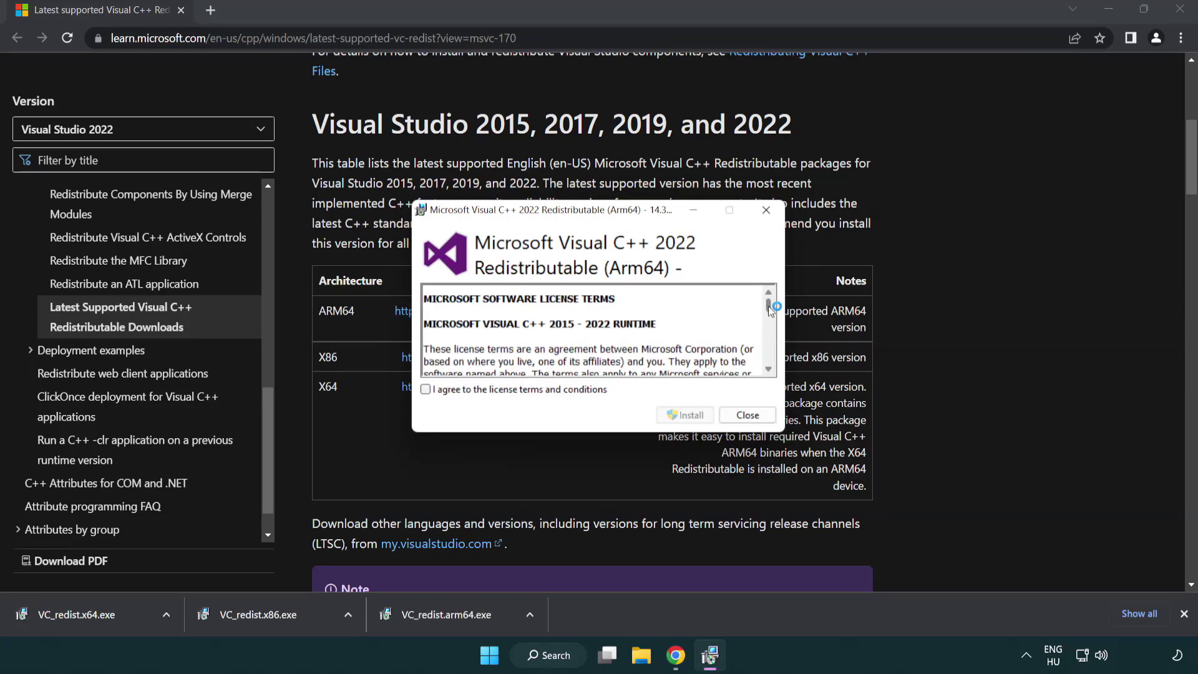
Accept the license and try the ARM64 redistributable install, then dismiss its failure.
left_click_drag(769, 306, 782, 367)
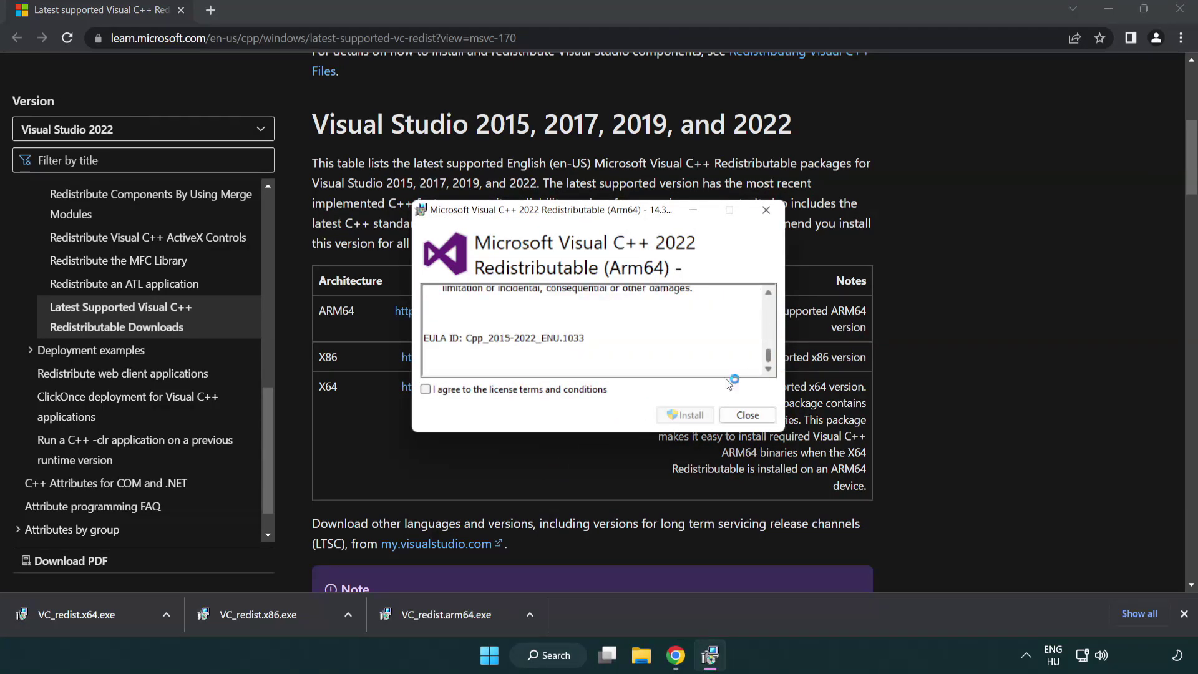
left_click(429, 391)
left_click(668, 414)
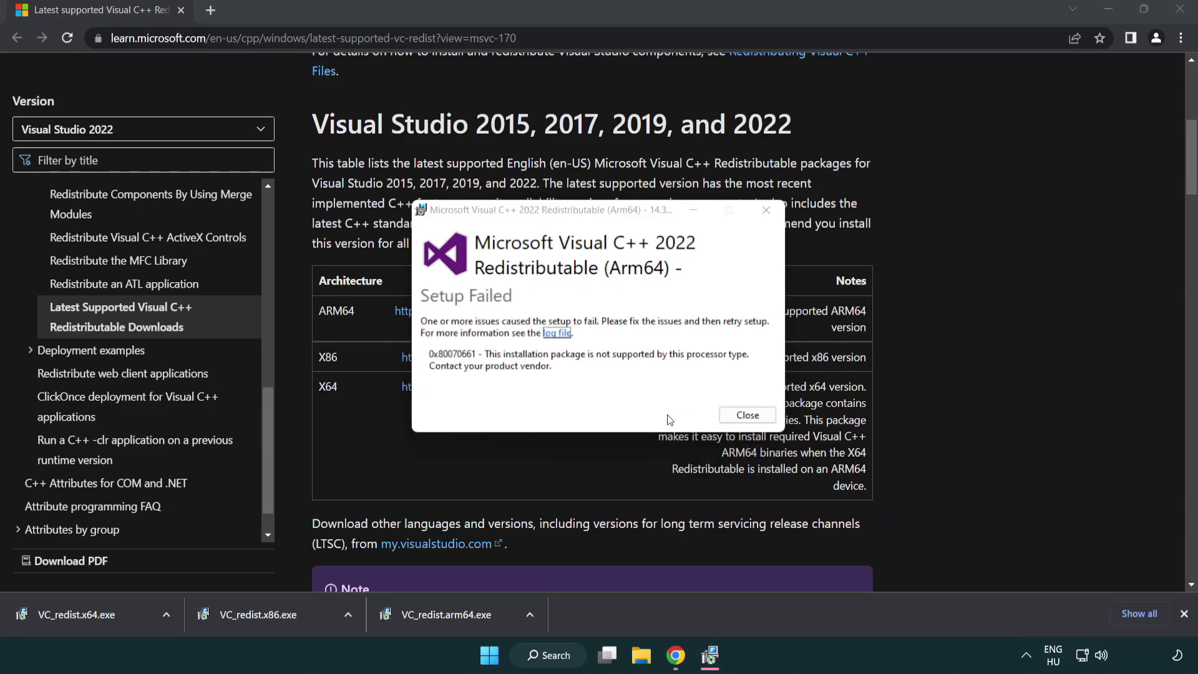
left_click(747, 415)
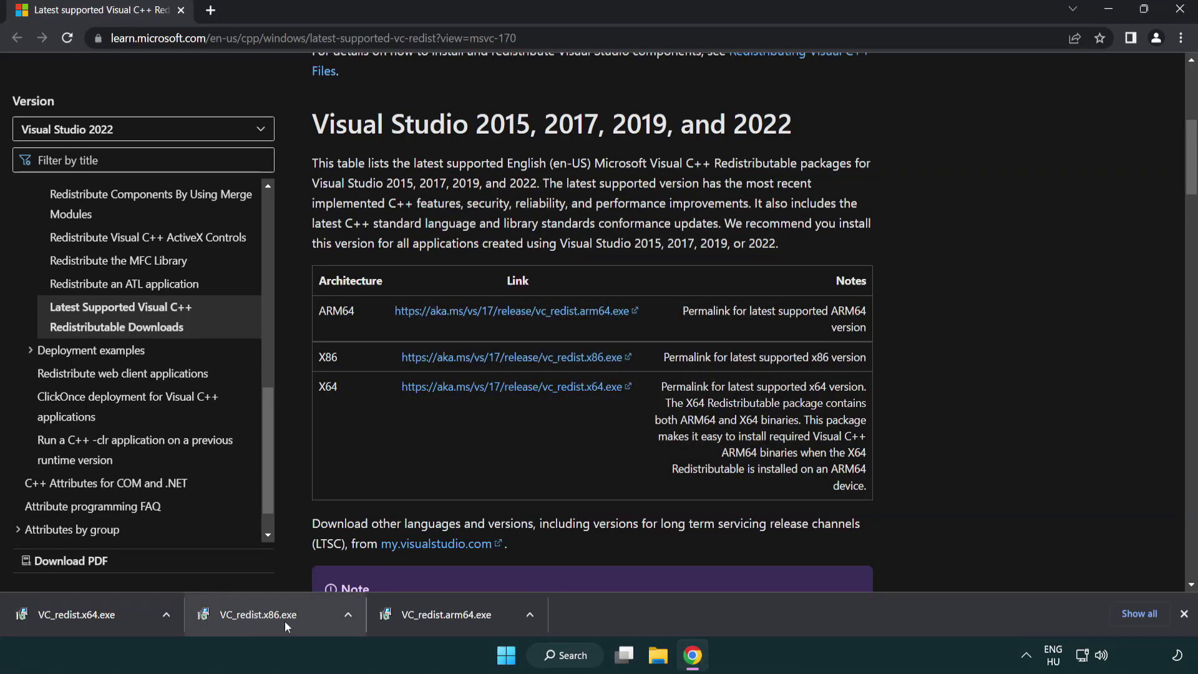
Install the x86 and x64 Visual C++ 2015-2022 redistributables without restarting yet.
left_click(268, 622)
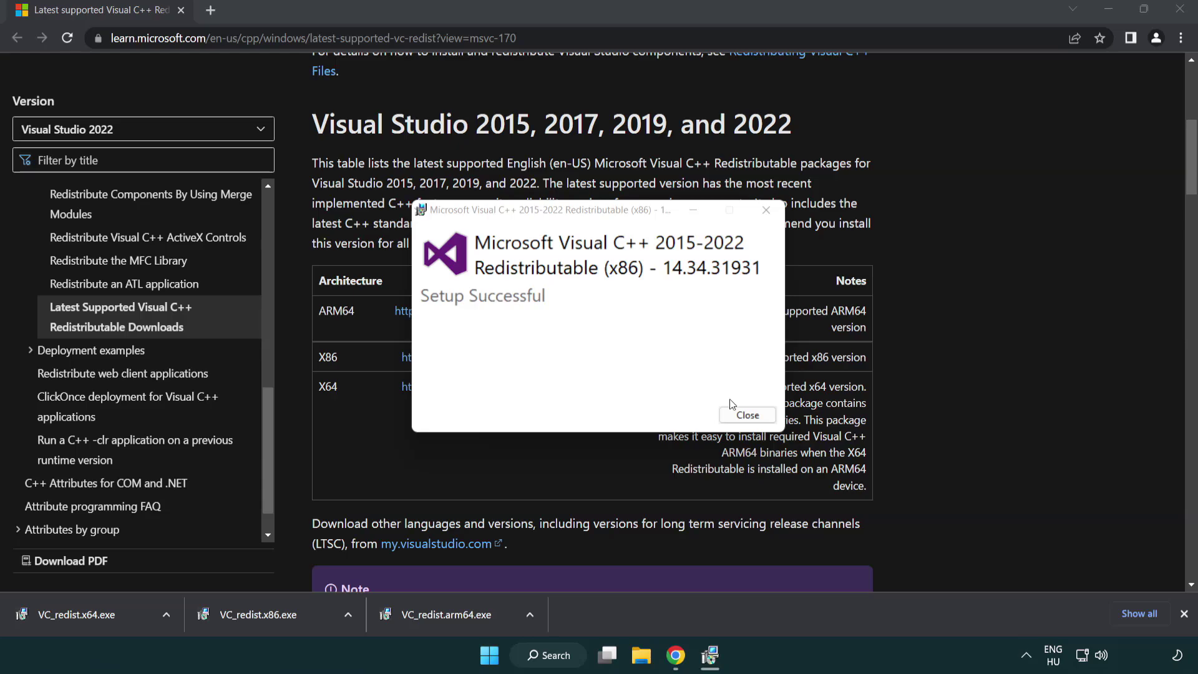
left_click(749, 415)
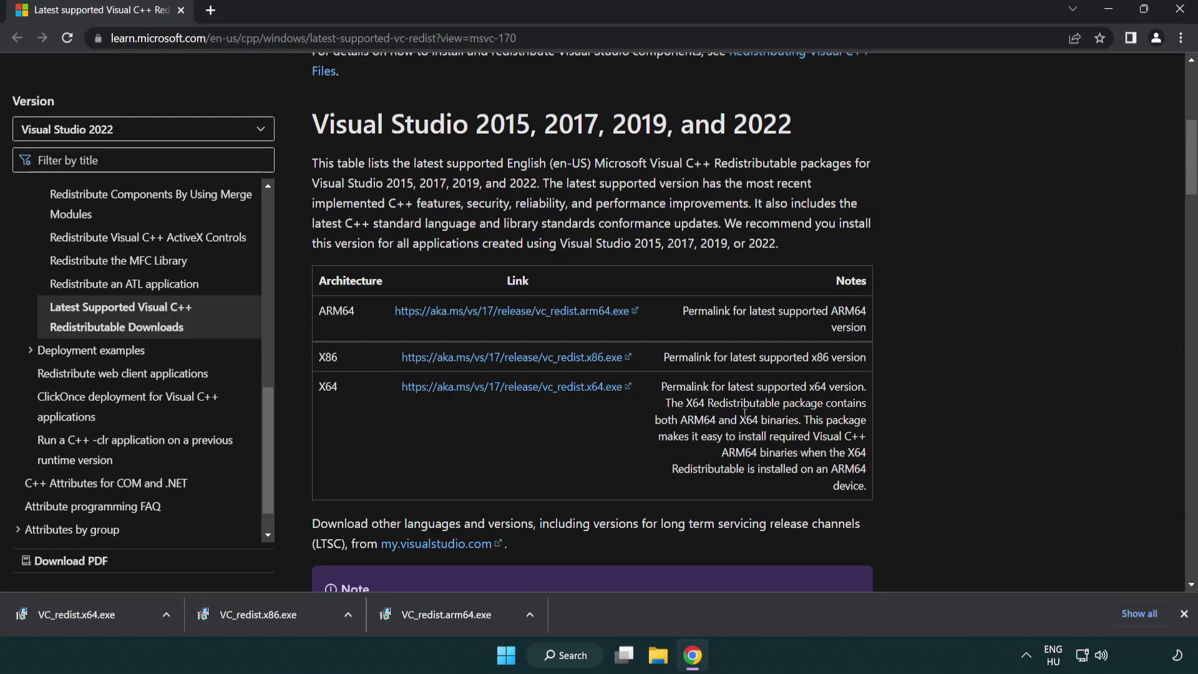
left_click(90, 612)
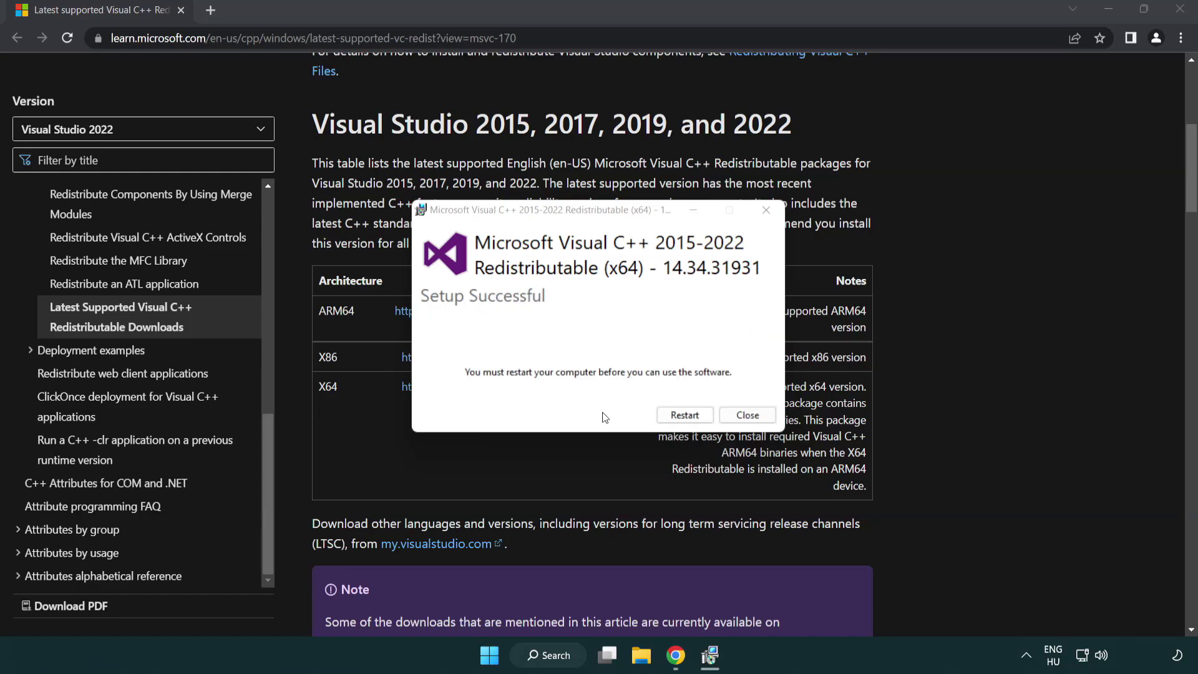
left_click(758, 420)
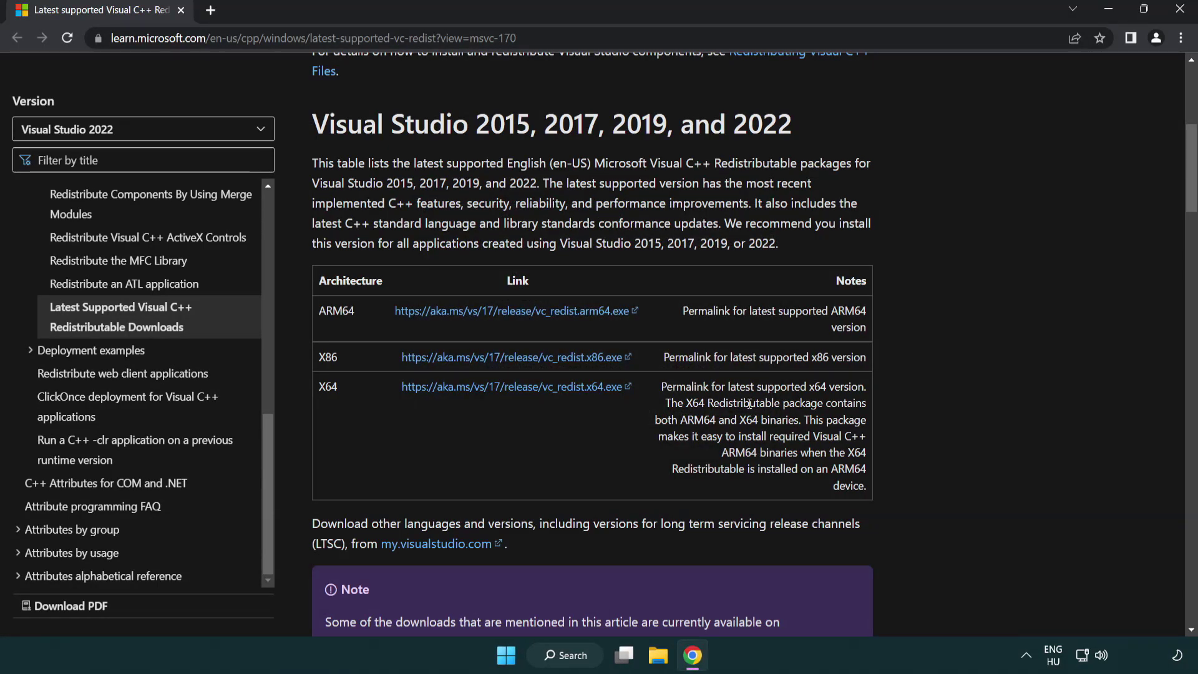
Close Chrome and run Command Prompt as administrator from a 'cmd' search.
left_click(1181, 10)
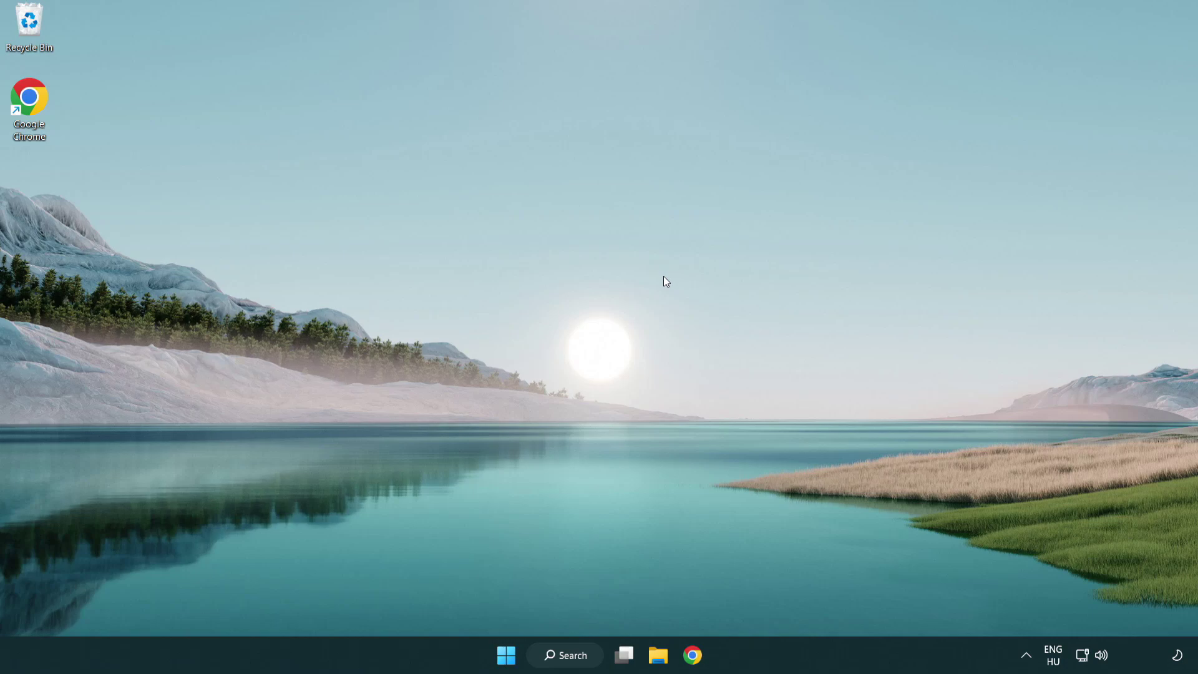
left_click(556, 663)
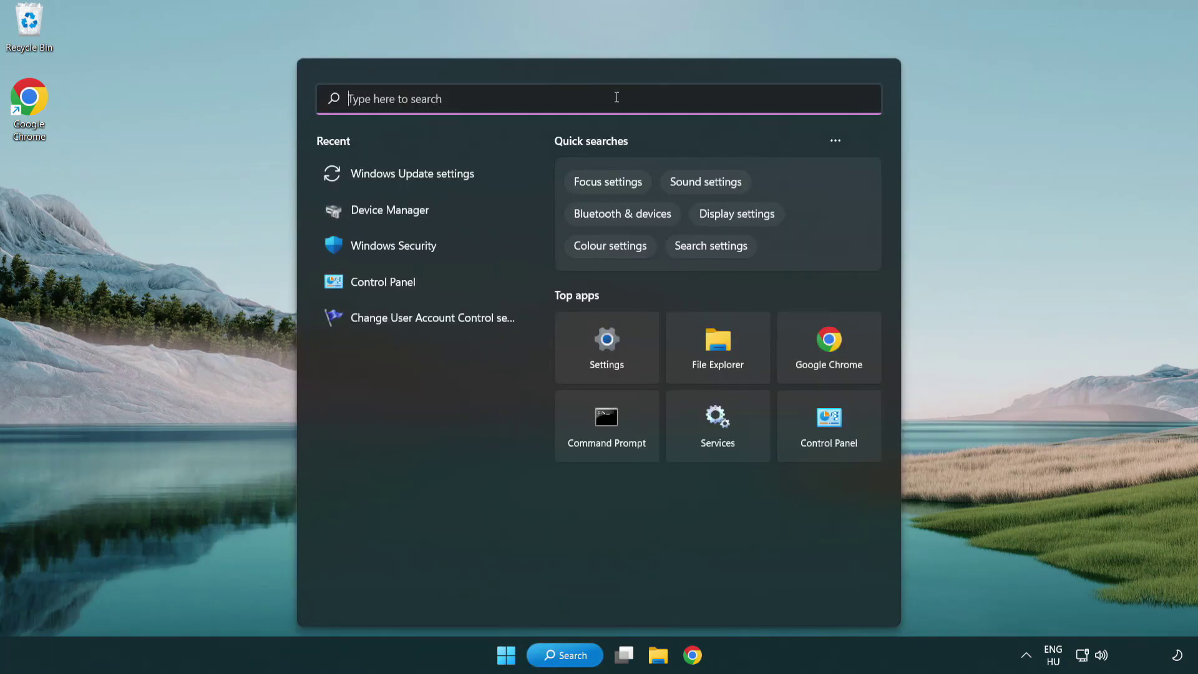
type("cmd")
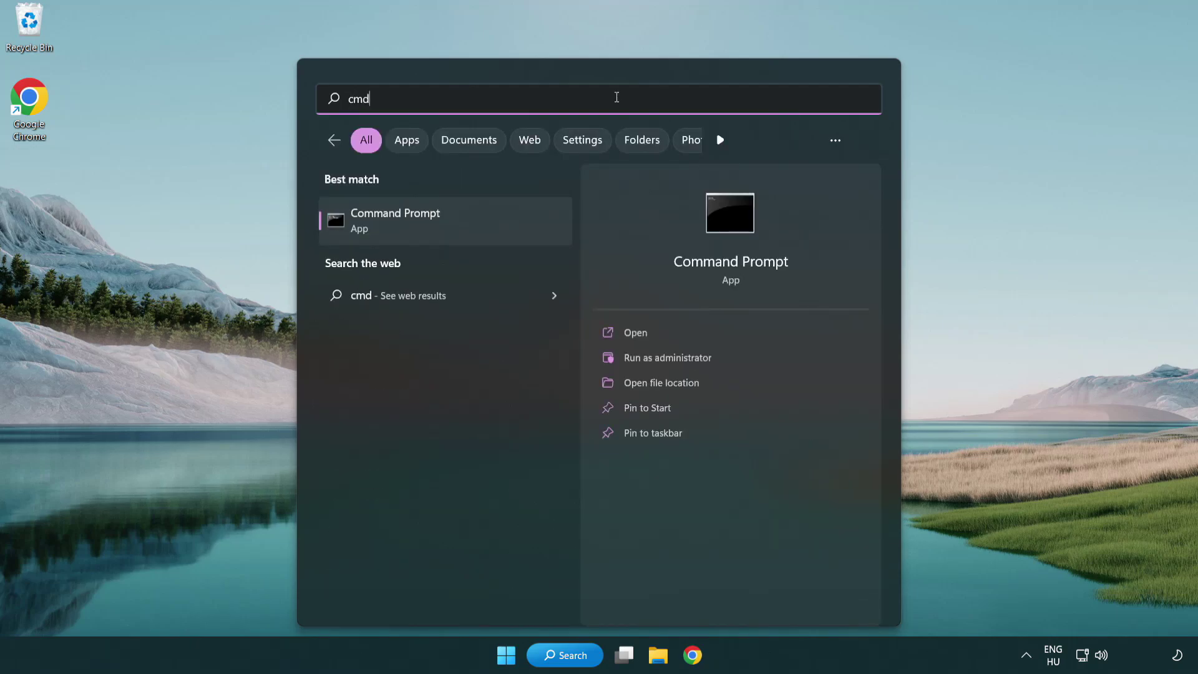
right_click(458, 223)
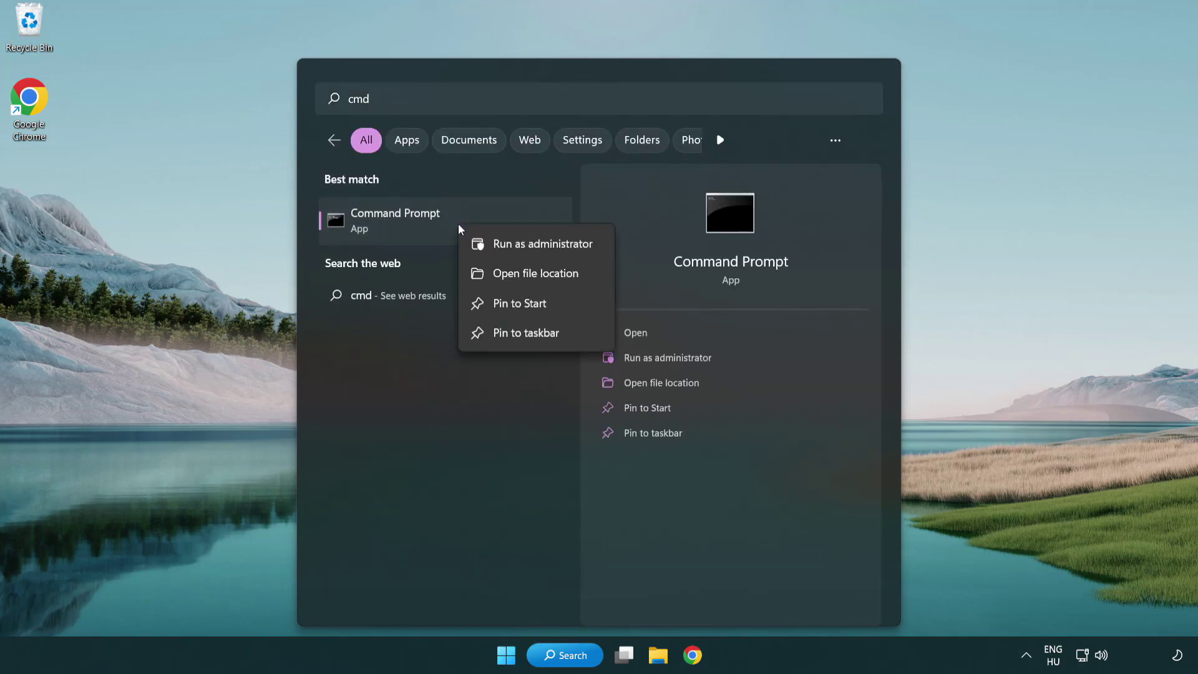
left_click(541, 250)
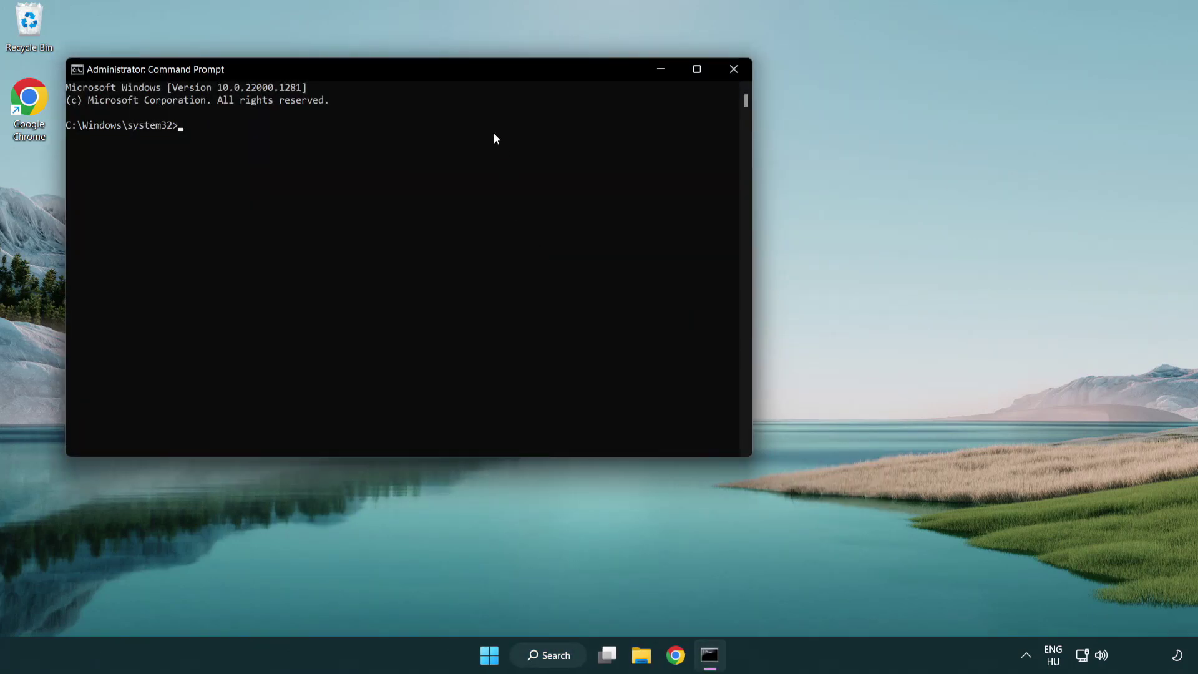
Run sfc /scannow in the administrator Command Prompt.
left_click_drag(427, 70, 603, 121)
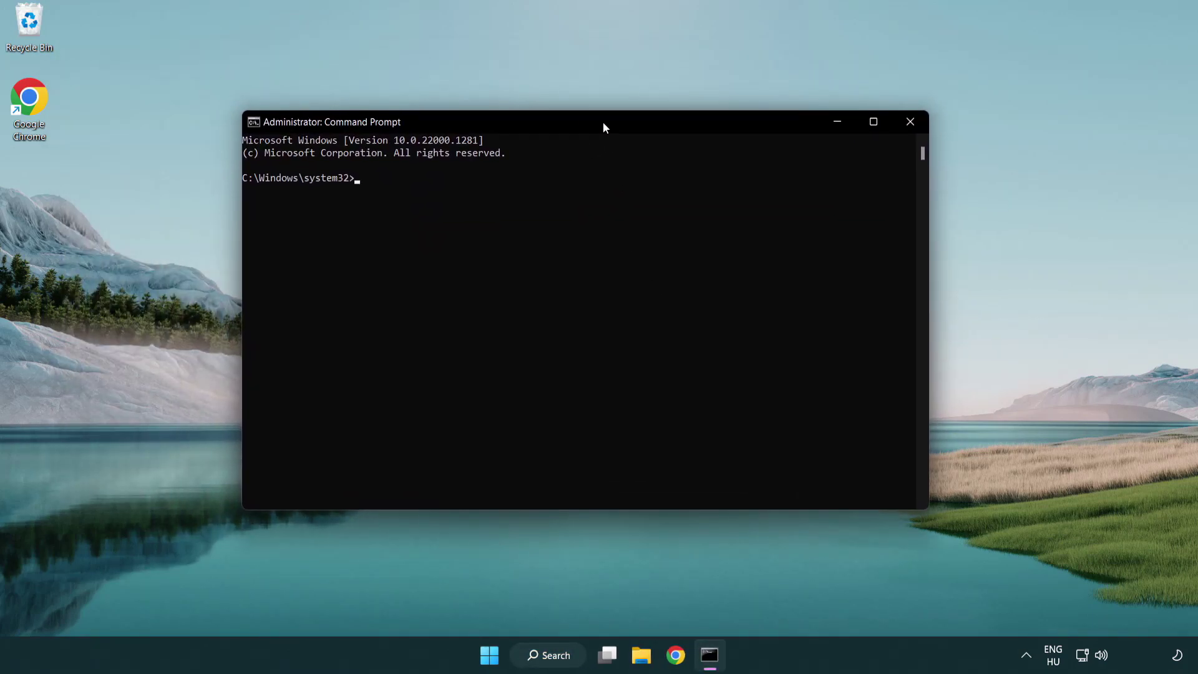
type("sfc /sc")
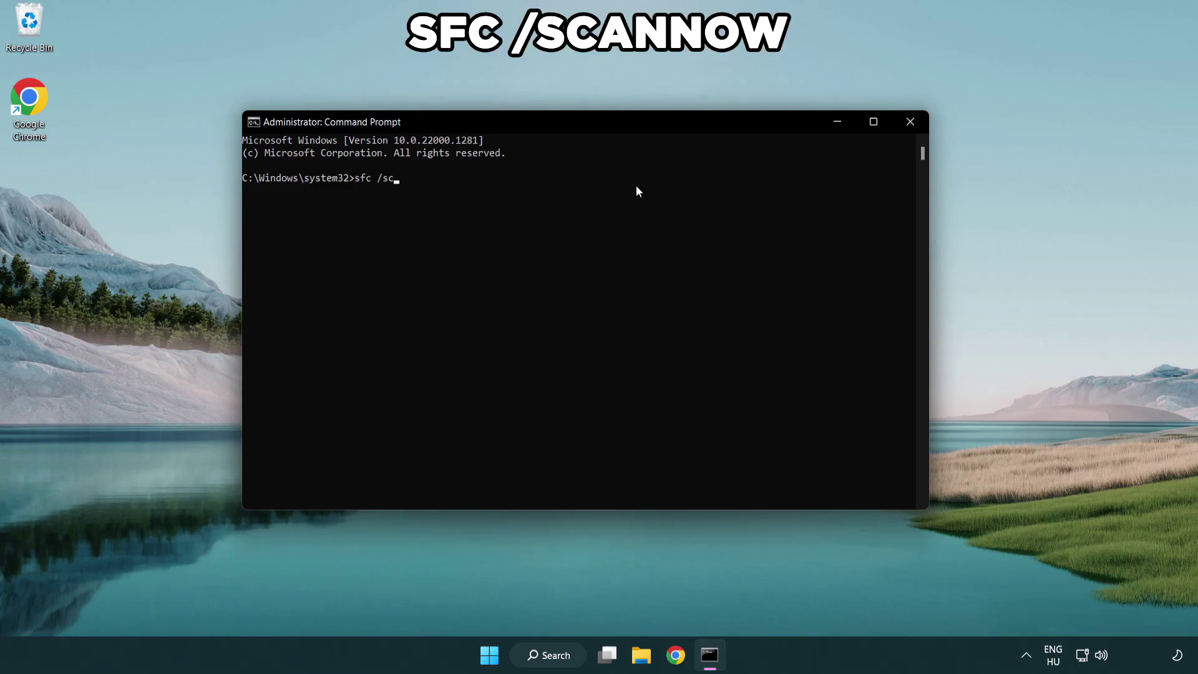
type("annow")
key("Return")
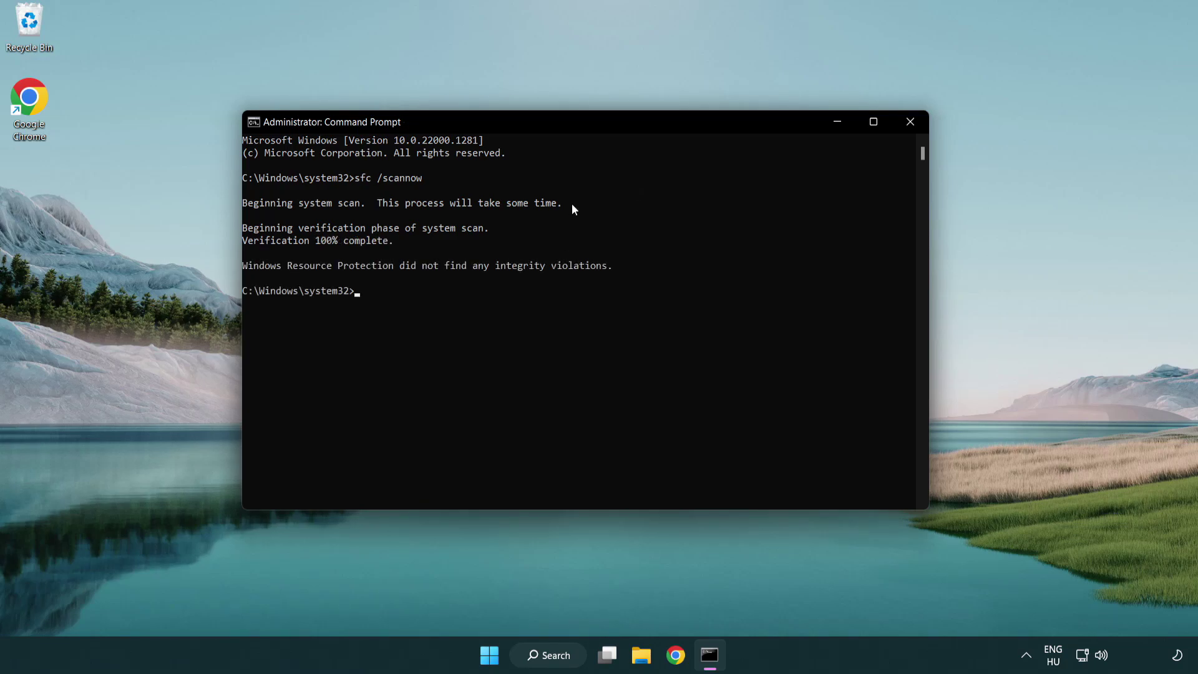
Close Command Prompt and show the Start menu's Sleep, Shut down and Restart options.
left_click(912, 122)
left_click(500, 661)
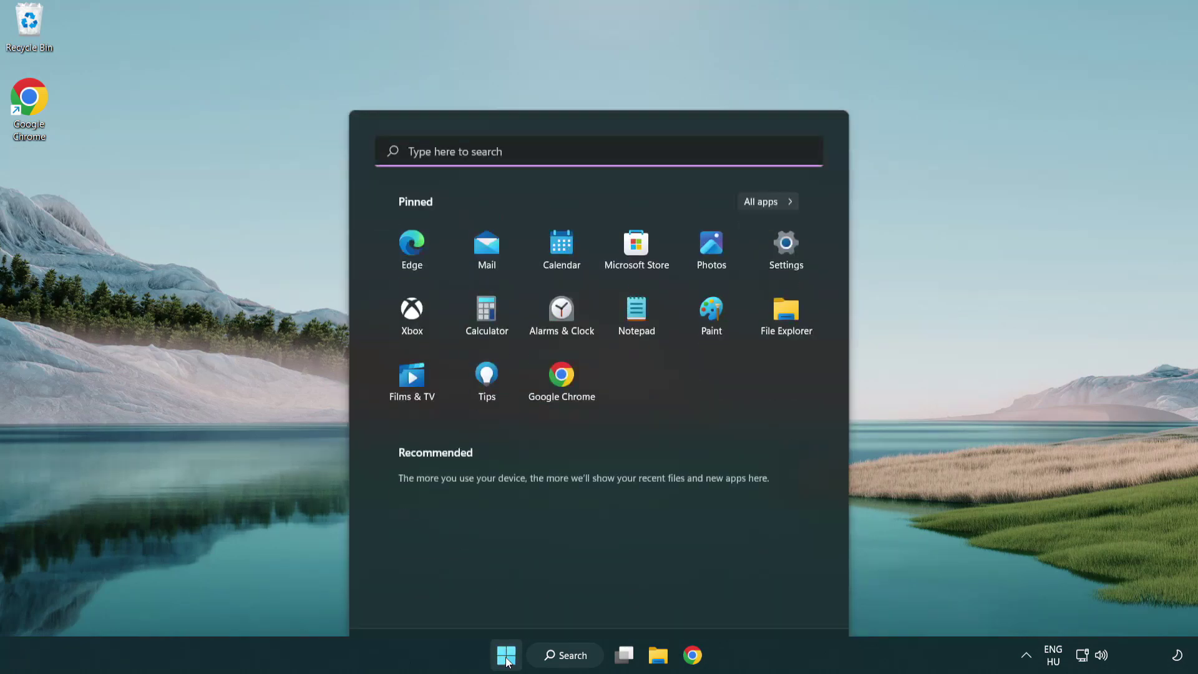
left_click(794, 601)
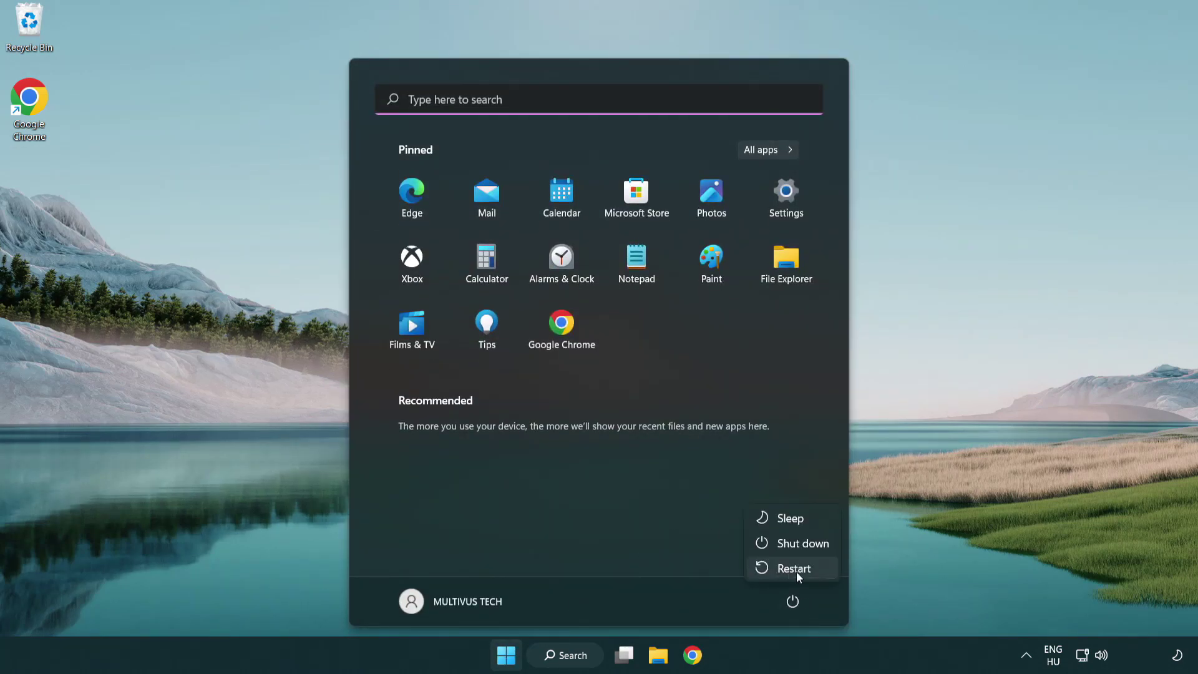